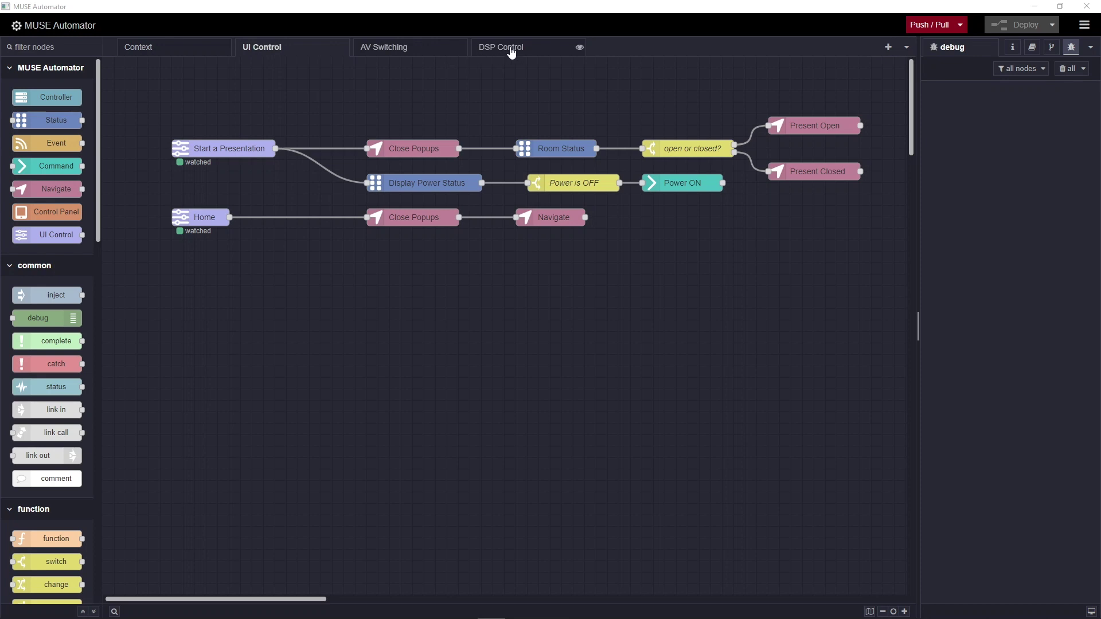
Add a UI Control node to the DSP Control flow and name it Mute
click(511, 48)
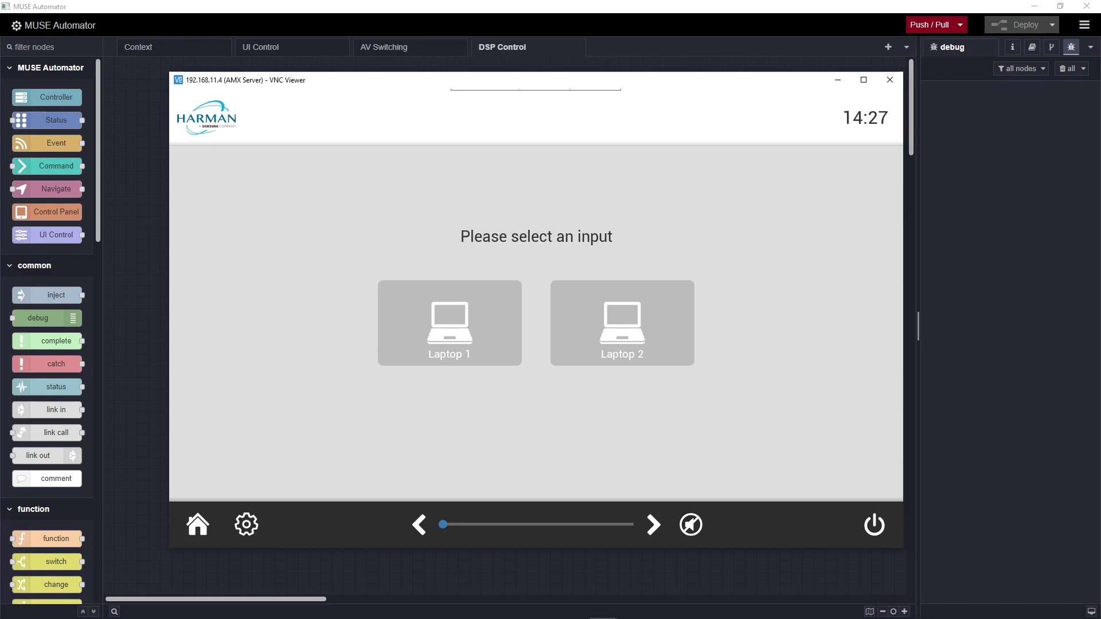
key(alt+Tab)
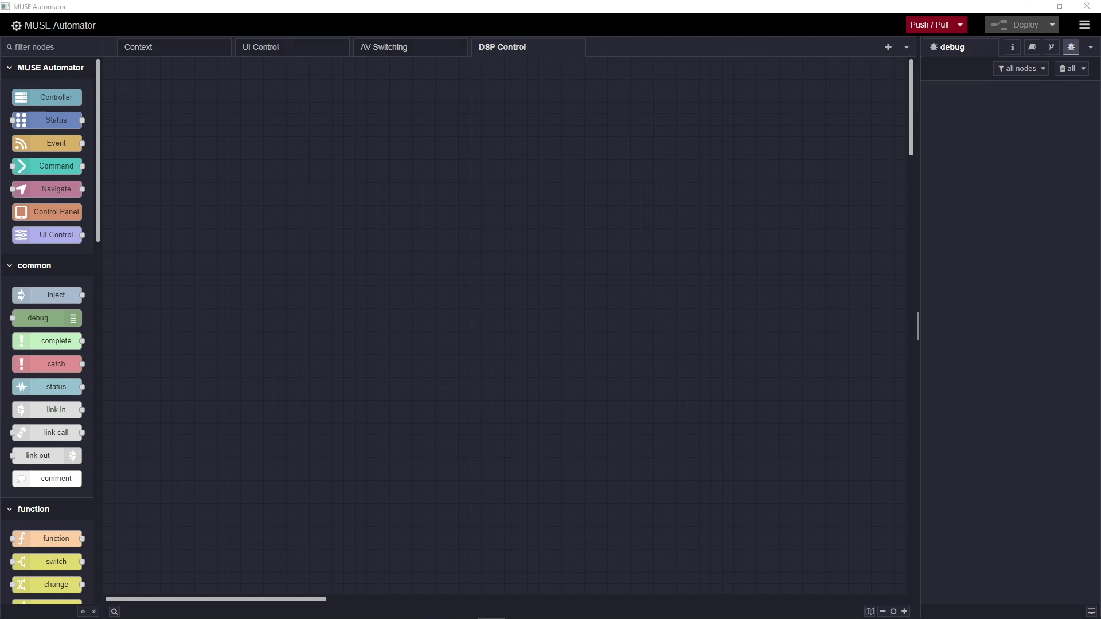
drag(36, 235, 216, 135)
double_click(216, 135)
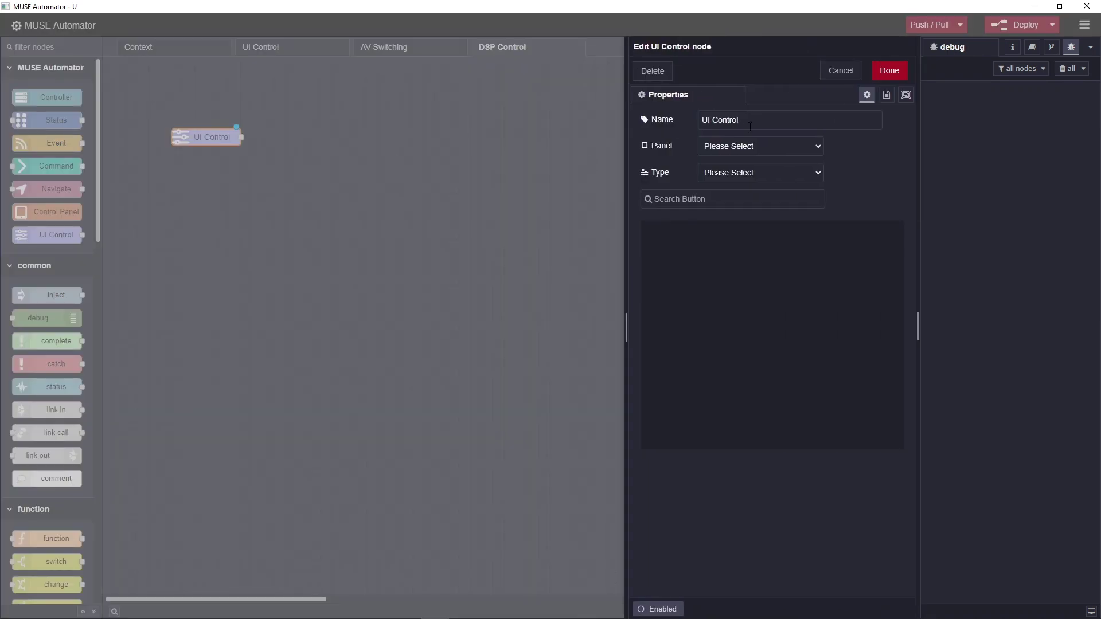
drag(751, 127, 659, 127)
text(Mute)
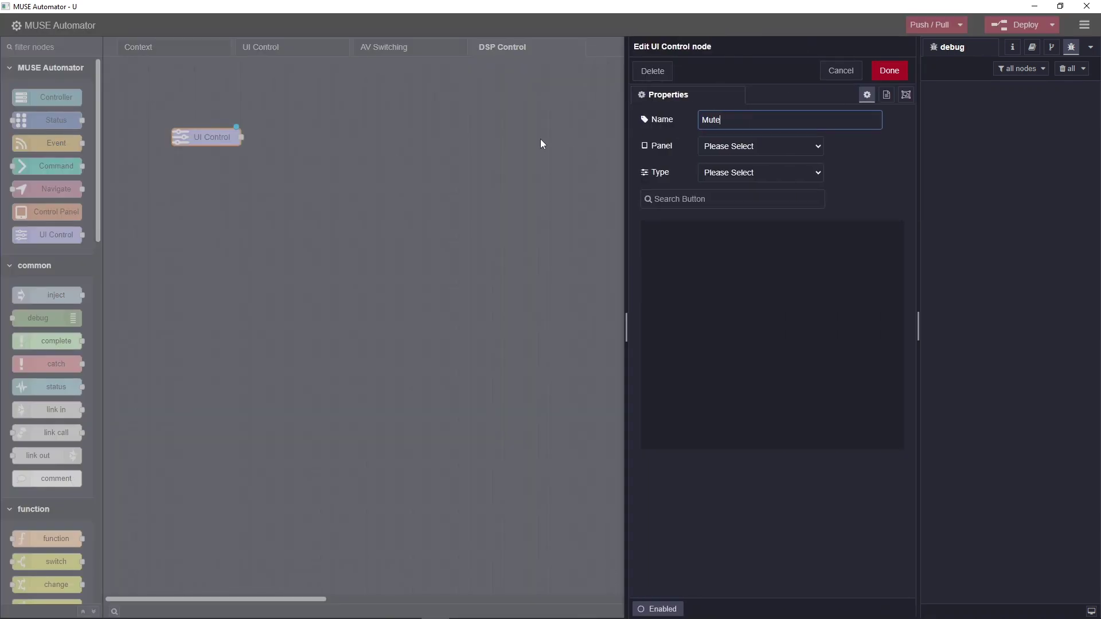
Assign the Mute node to panel Touchpanel 1 and set its control type to BUTTON
click(736, 147)
click(731, 169)
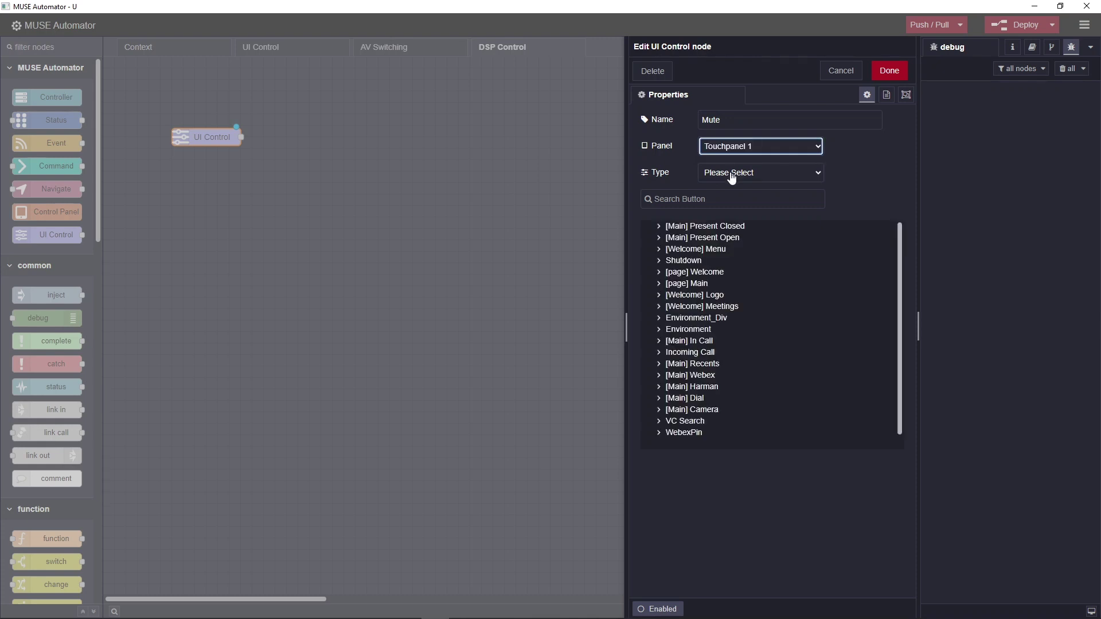
click(726, 173)
click(726, 197)
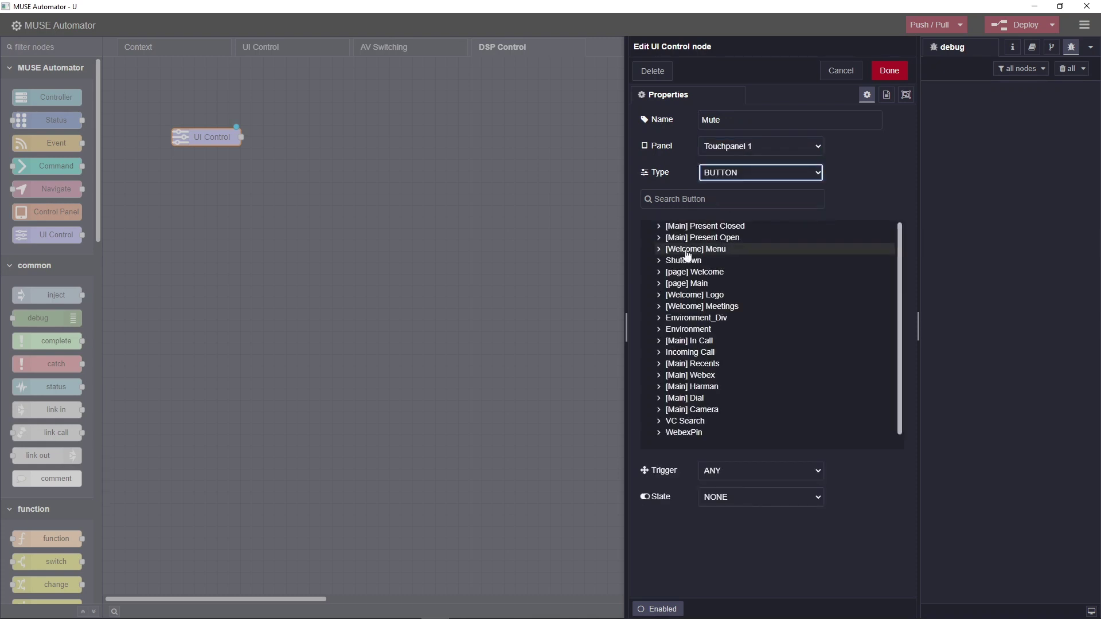
Bind the node to the Mute button of [page] Main with trigger PUSH and state OFF, and save it
click(680, 284)
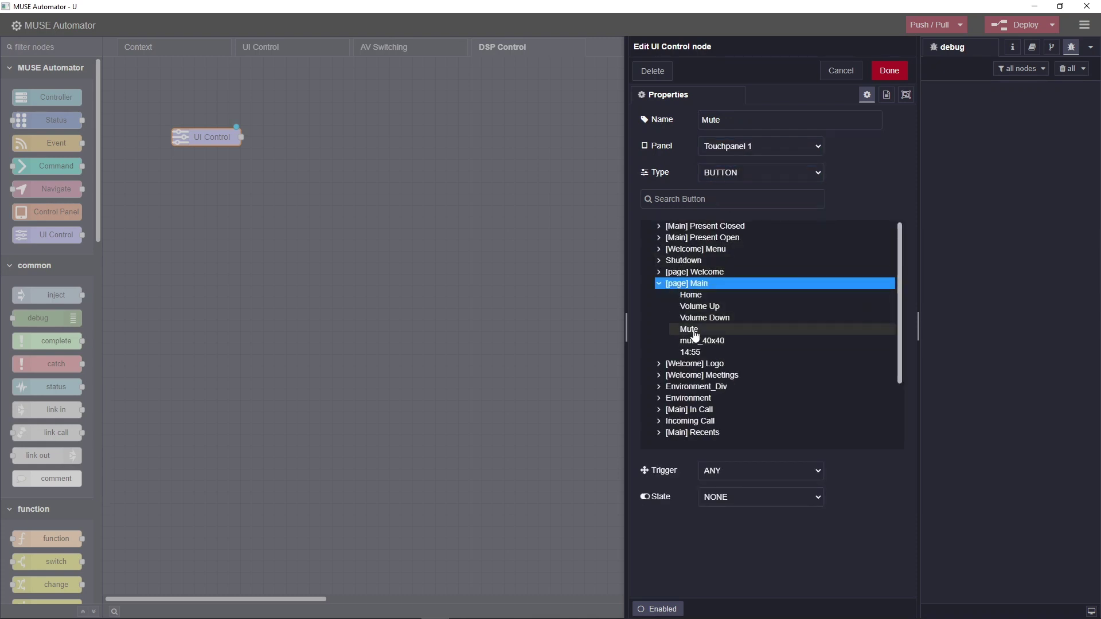
click(690, 331)
click(721, 473)
click(720, 495)
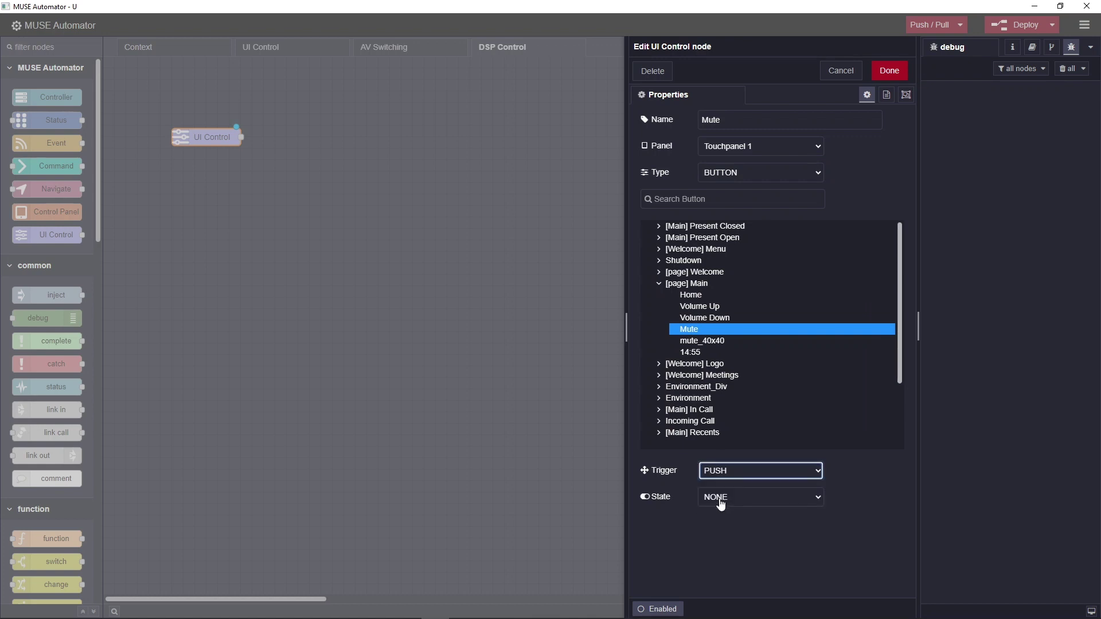
click(720, 498)
click(720, 522)
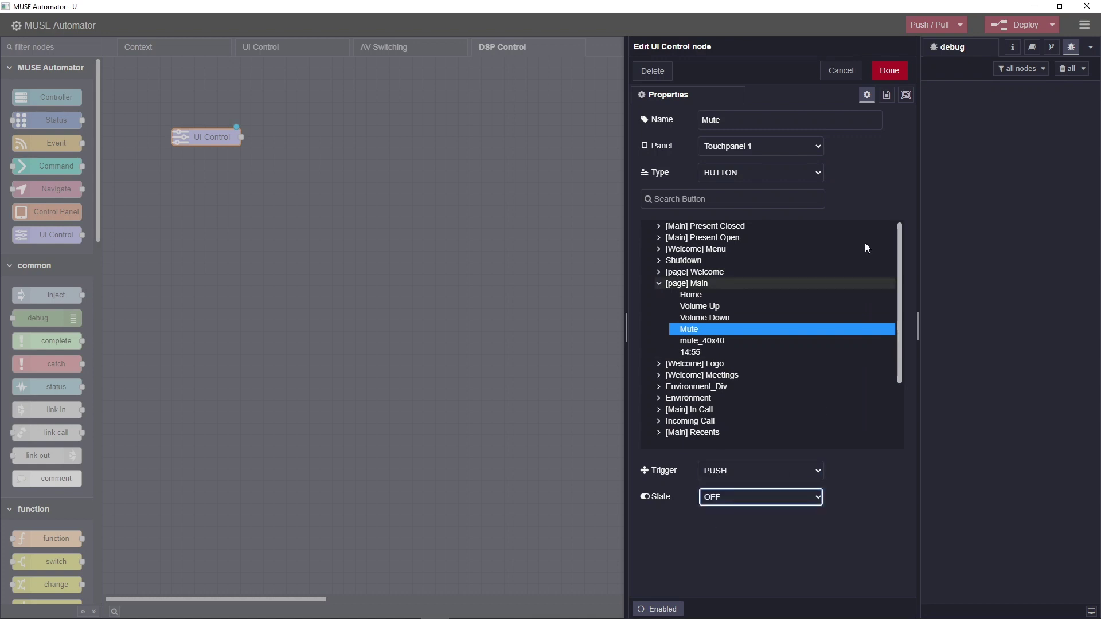
click(888, 68)
Add a Status node beside the Mute node, name it Mute Status and set its device to SoundwebLondonBLU-50-6425
drag(47, 120, 347, 139)
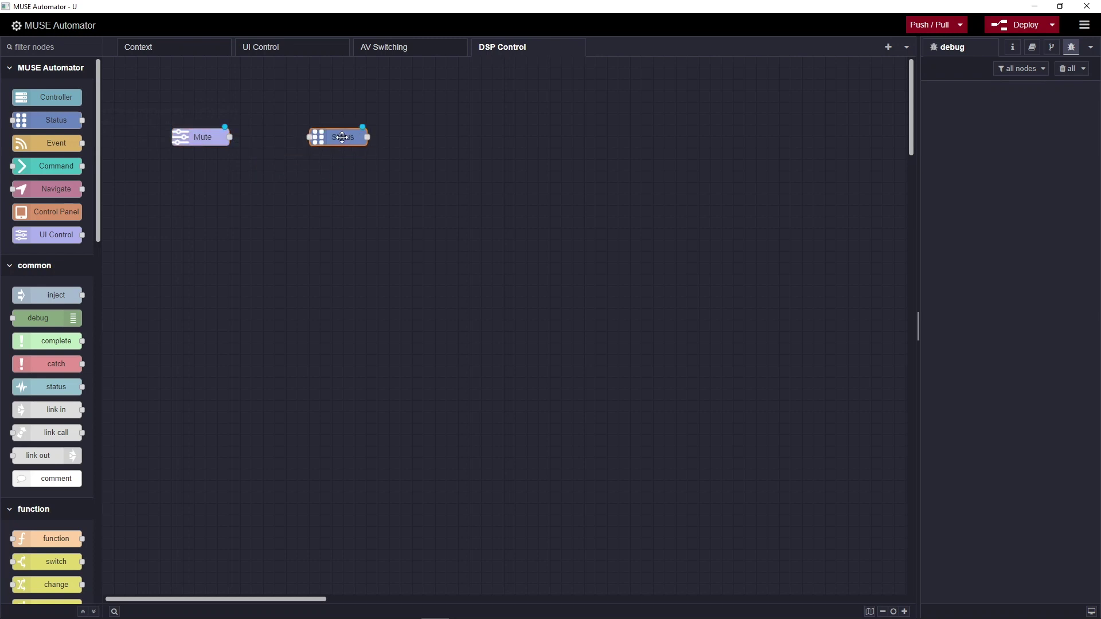
double_click(341, 138)
click(699, 121)
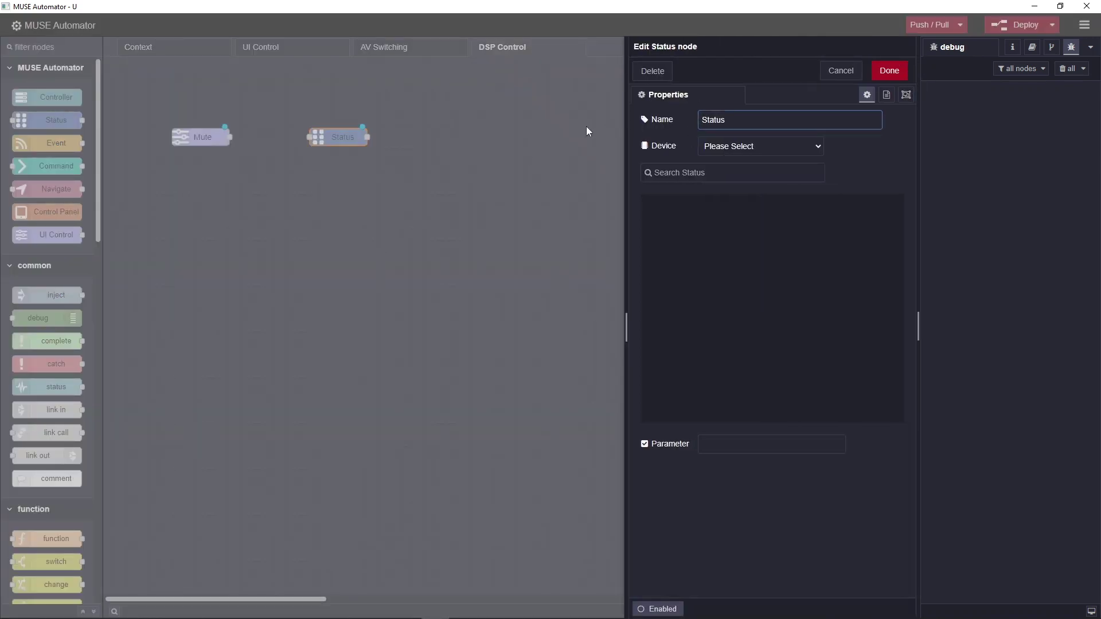
text(Mute)
click(729, 148)
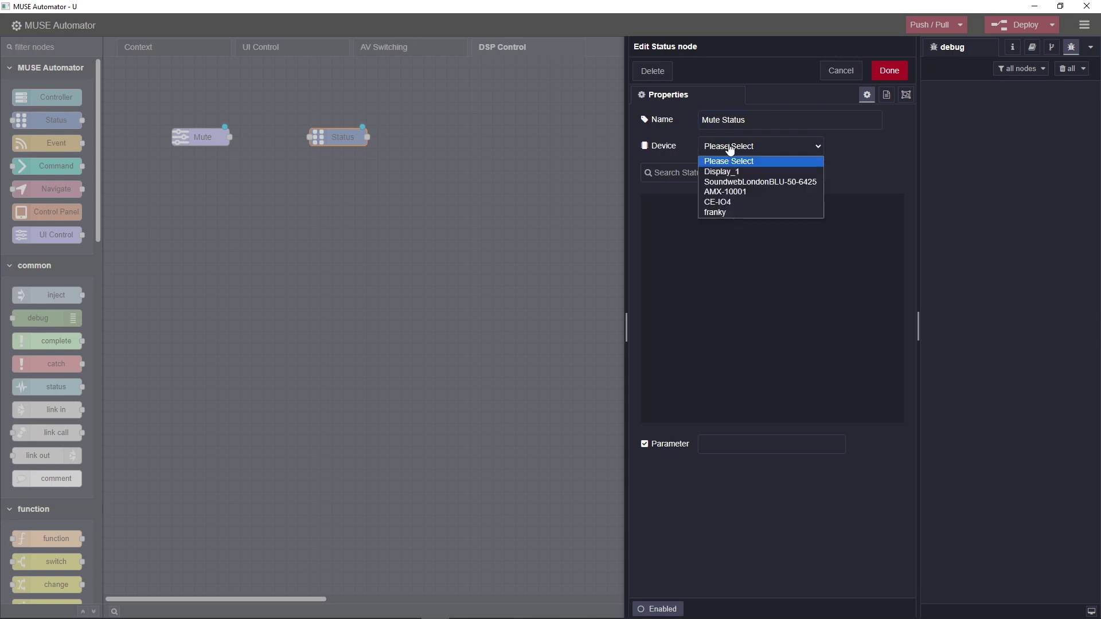
click(744, 182)
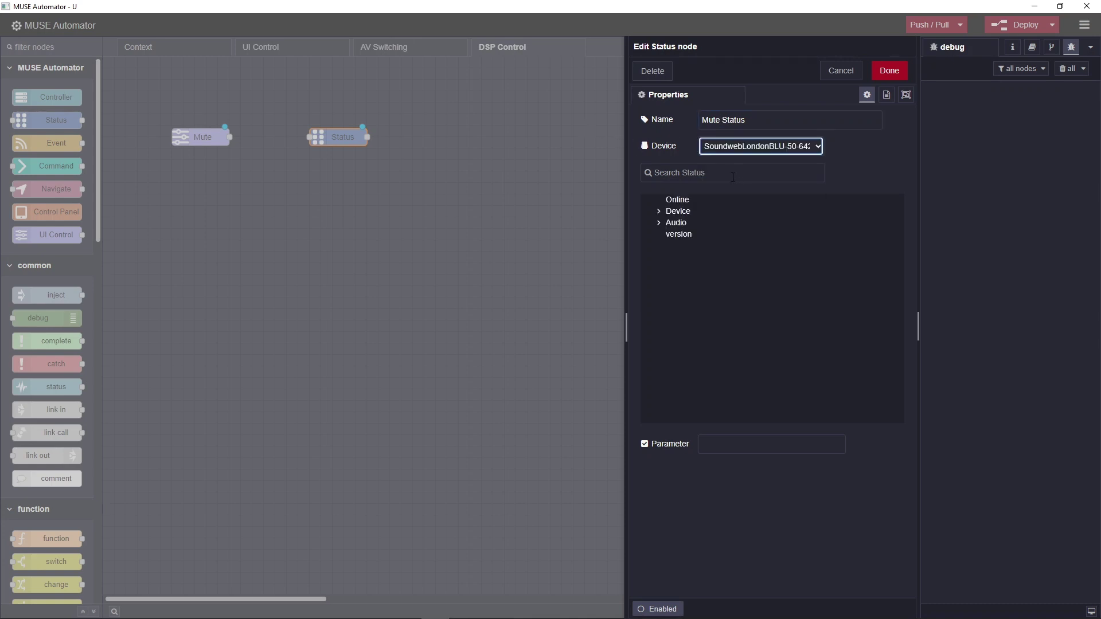
Choose the Mute parameter under Audio > Master Volume as the status the node reads, and save the node
click(659, 212)
click(660, 212)
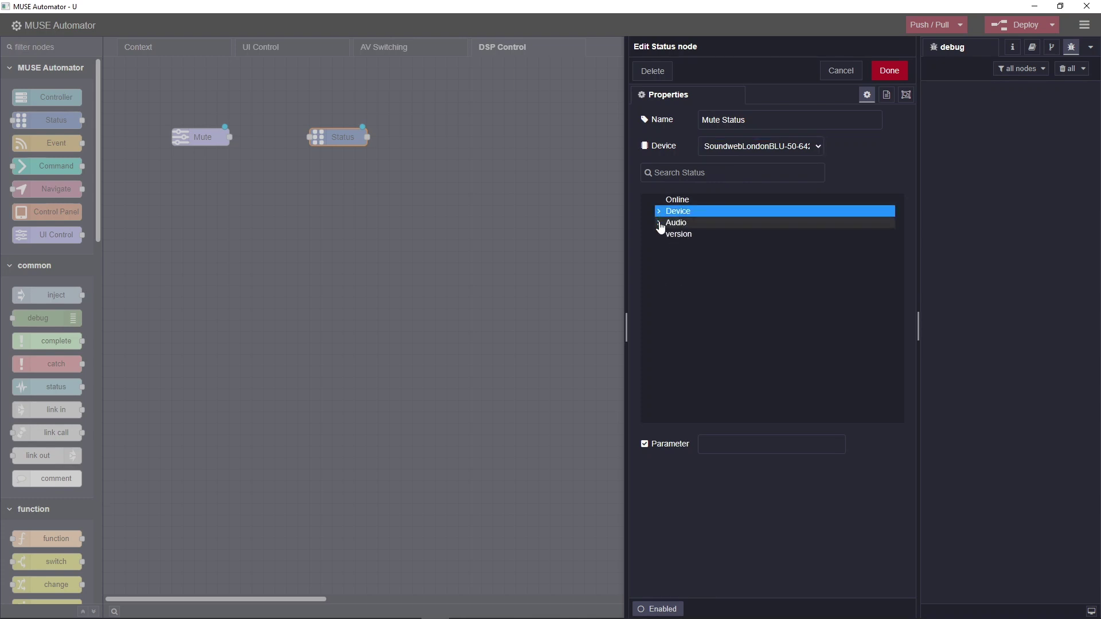
click(660, 223)
click(674, 246)
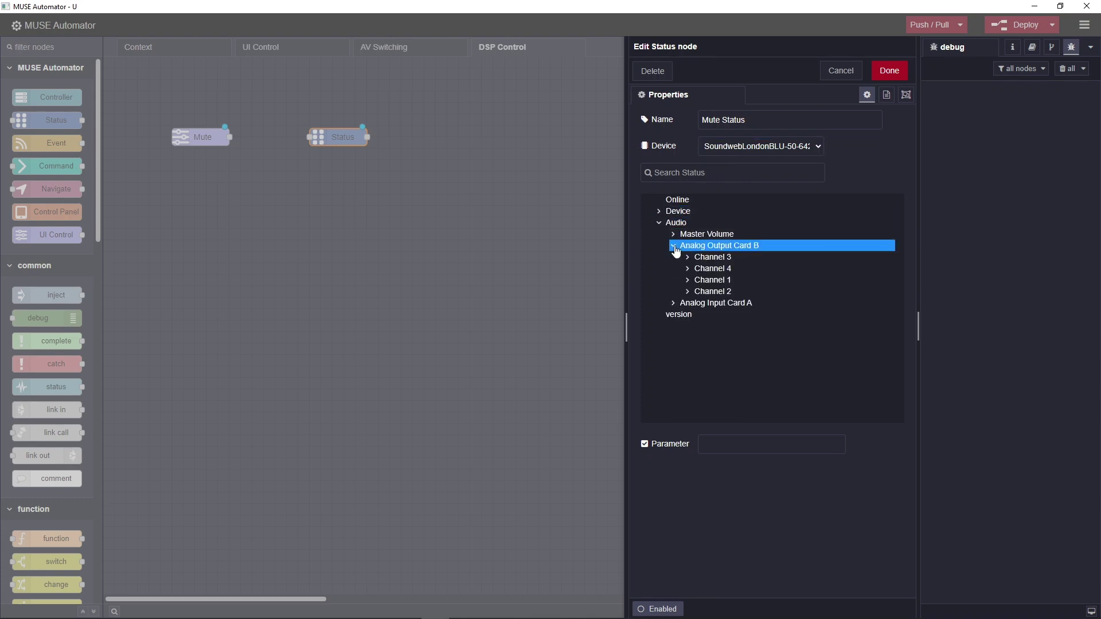
click(675, 248)
click(675, 258)
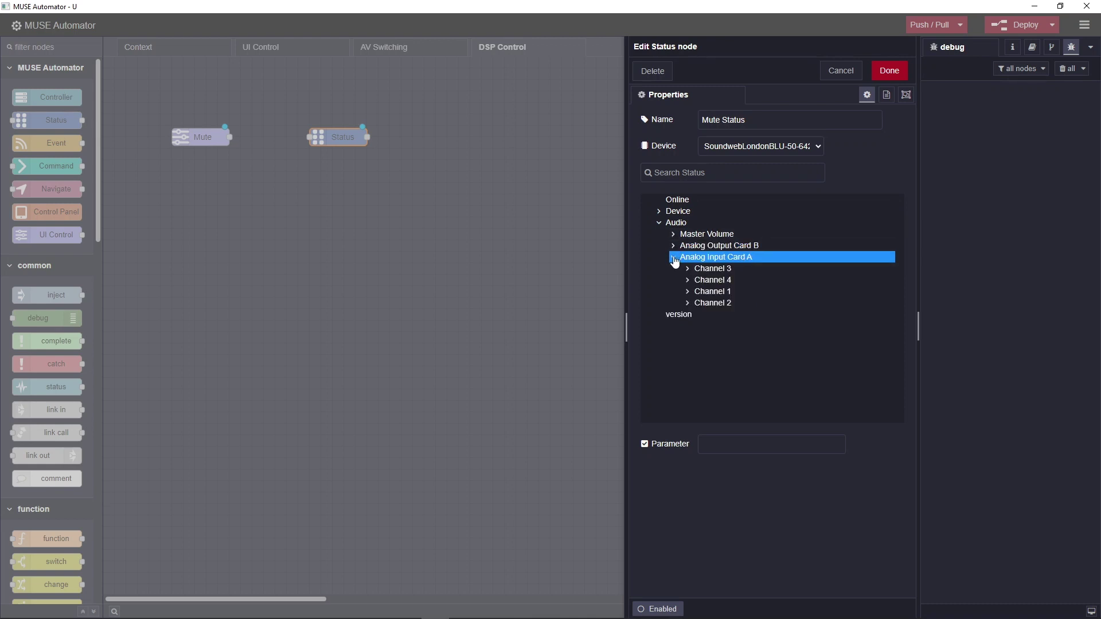
click(675, 259)
click(674, 235)
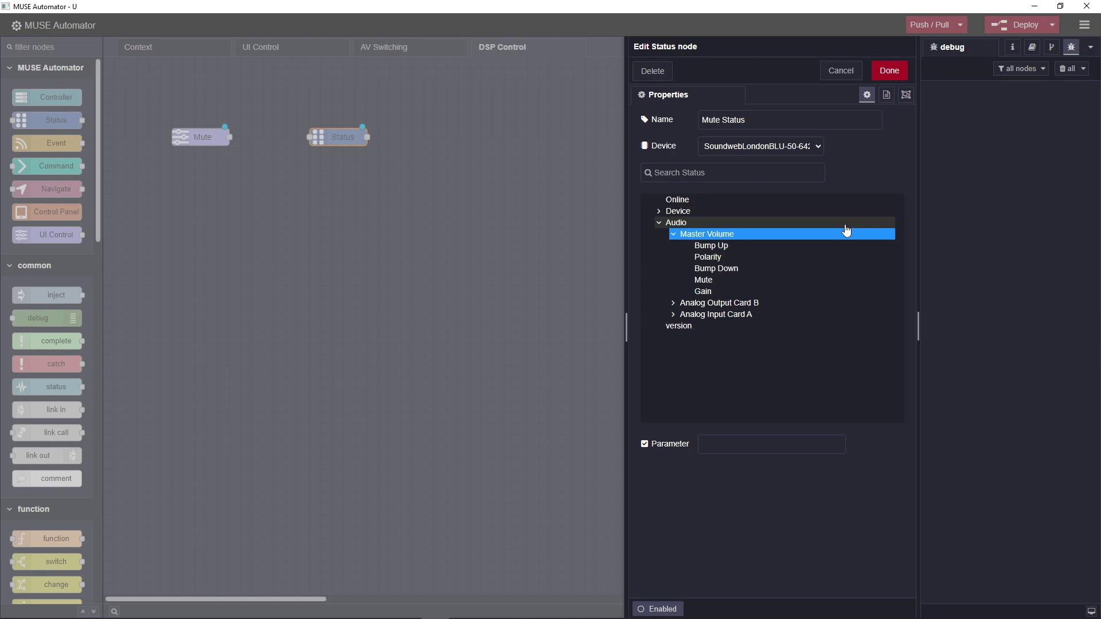
click(749, 283)
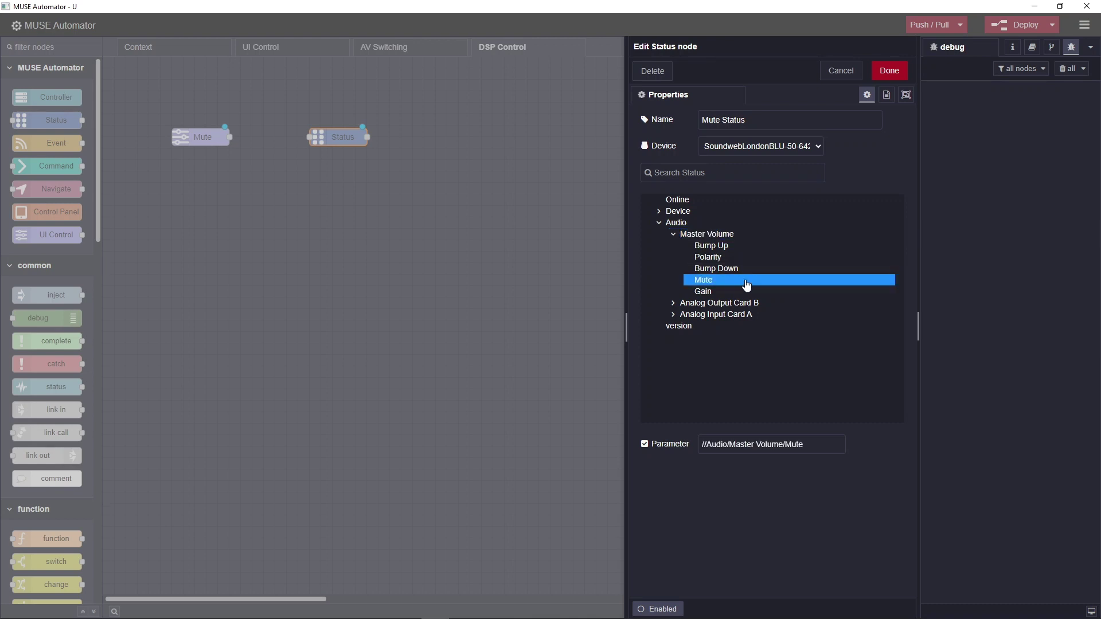
click(890, 71)
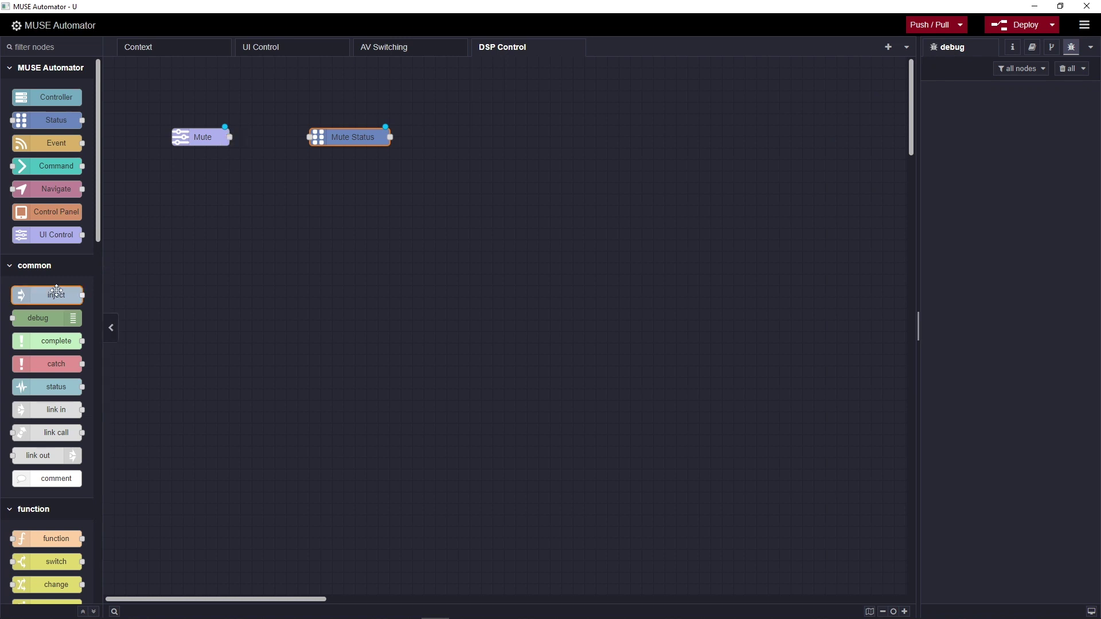
Wire a new inject node into Mute Status and its output into a new debug node, and deploy the flow
drag(51, 295, 313, 137)
drag(38, 318, 461, 183)
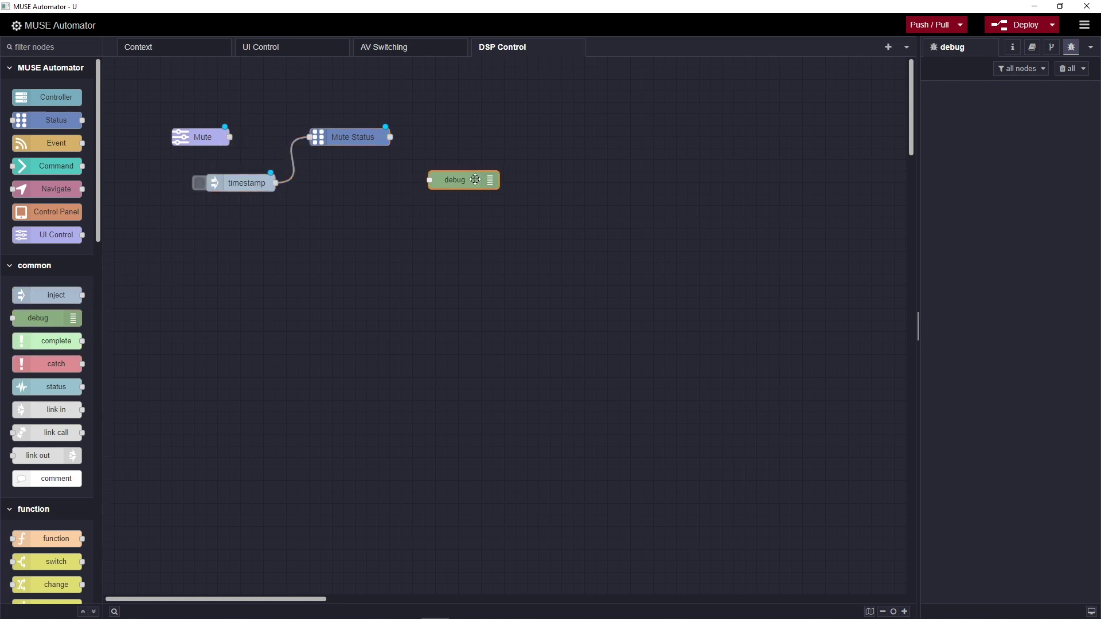
drag(390, 136, 440, 185)
click(1026, 24)
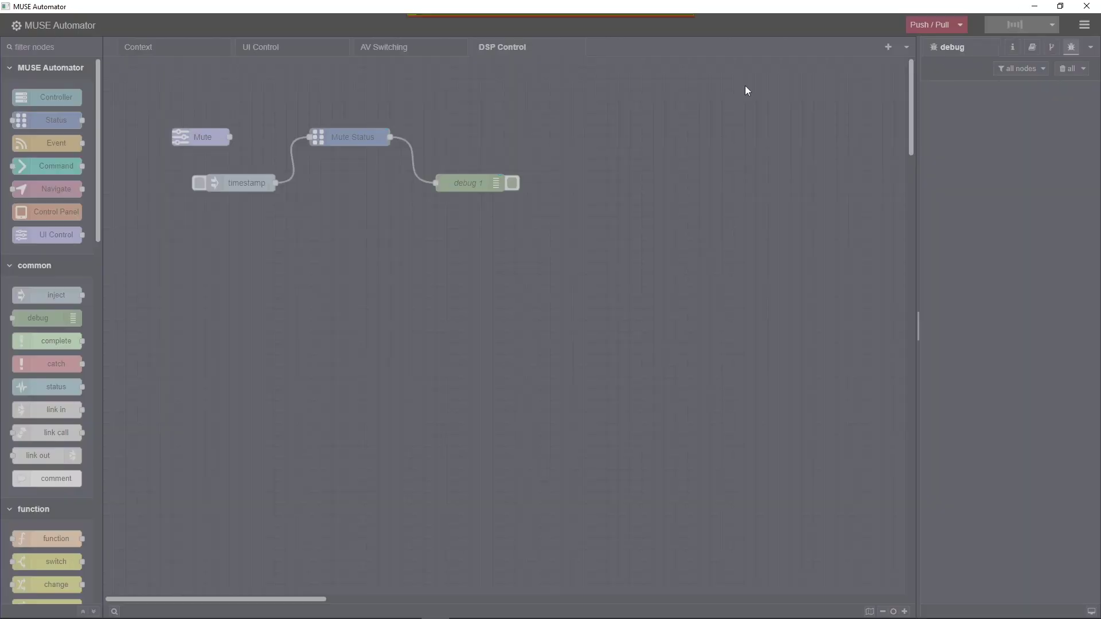
Trigger the timestamp inject repeatedly to read the mute status values in the debug output
click(201, 183)
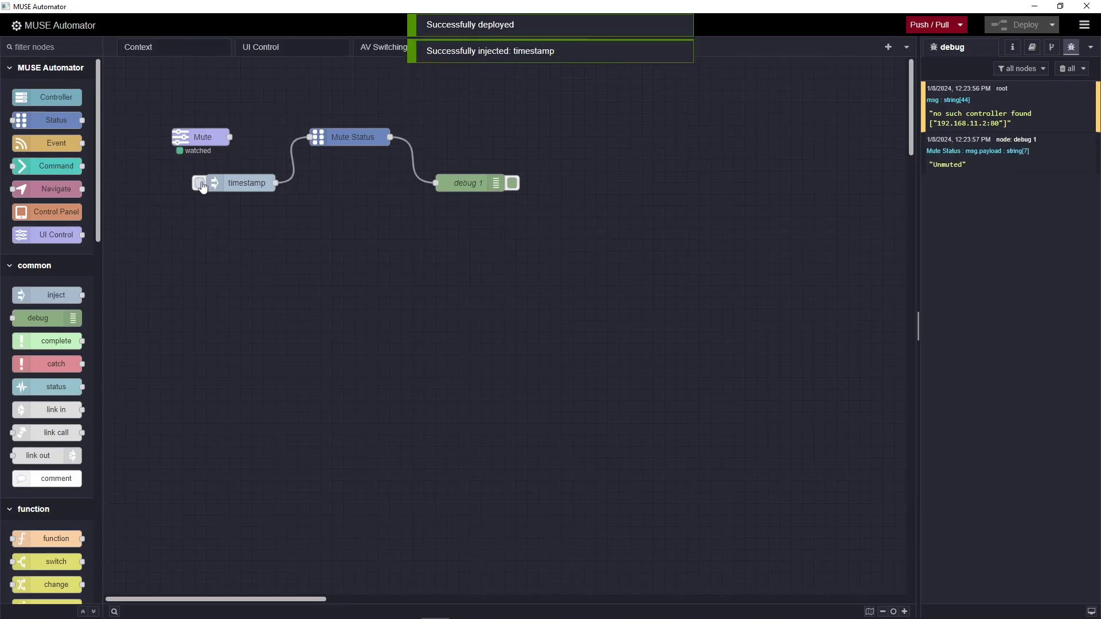
click(199, 182)
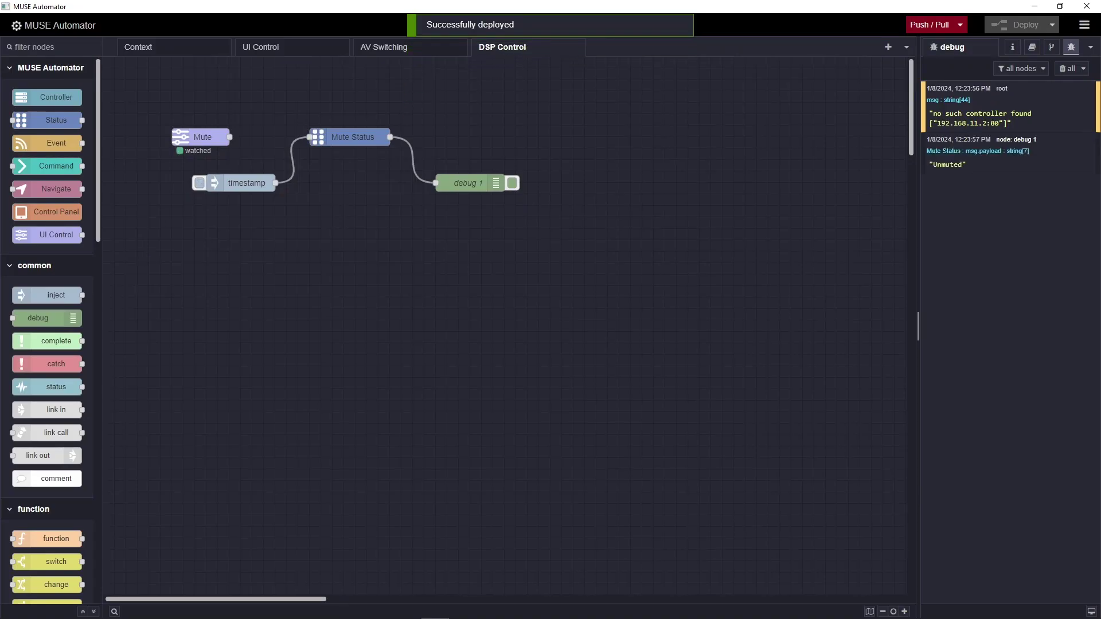
click(201, 184)
click(201, 183)
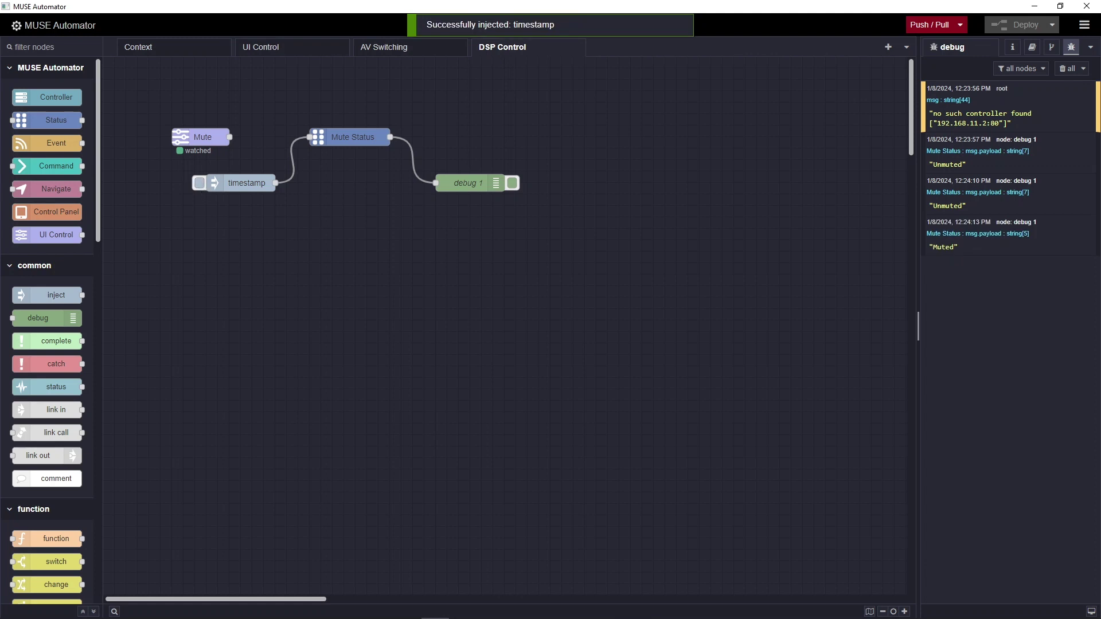
Delete the timestamp inject node and the debug node from the DSP Control flow
click(241, 183)
key(Delete)
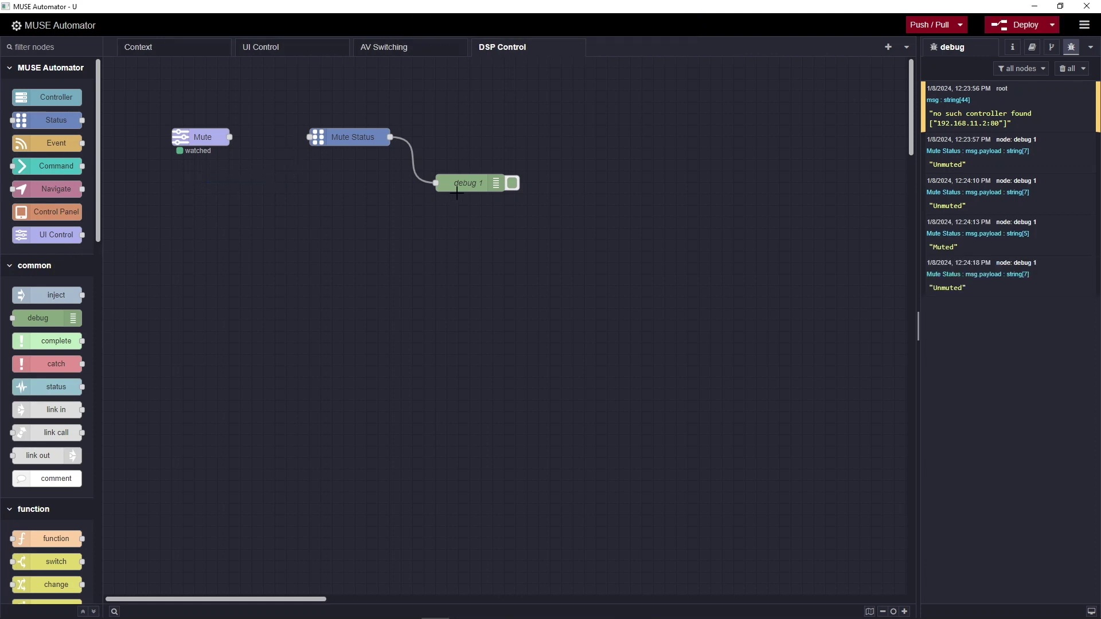
click(465, 183)
key(Delete)
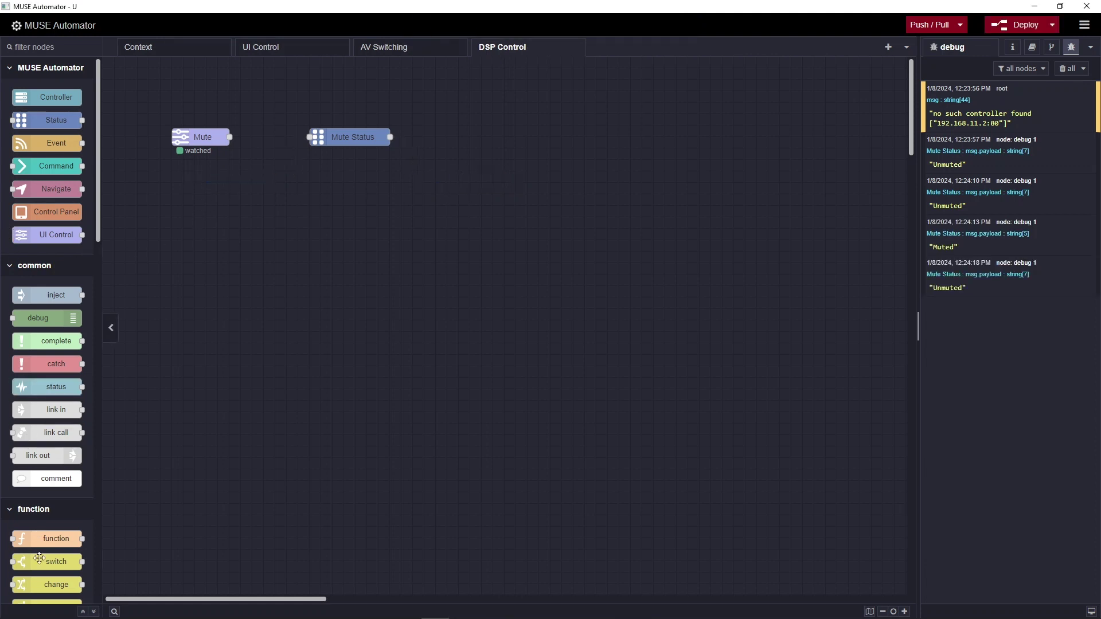
Add a switch node named Mute Control beside Mute Status, with two msg.payload rules: equal to Muted and equal to Unmuted
drag(56, 561, 466, 139)
double_click(467, 139)
click(651, 523)
click(711, 182)
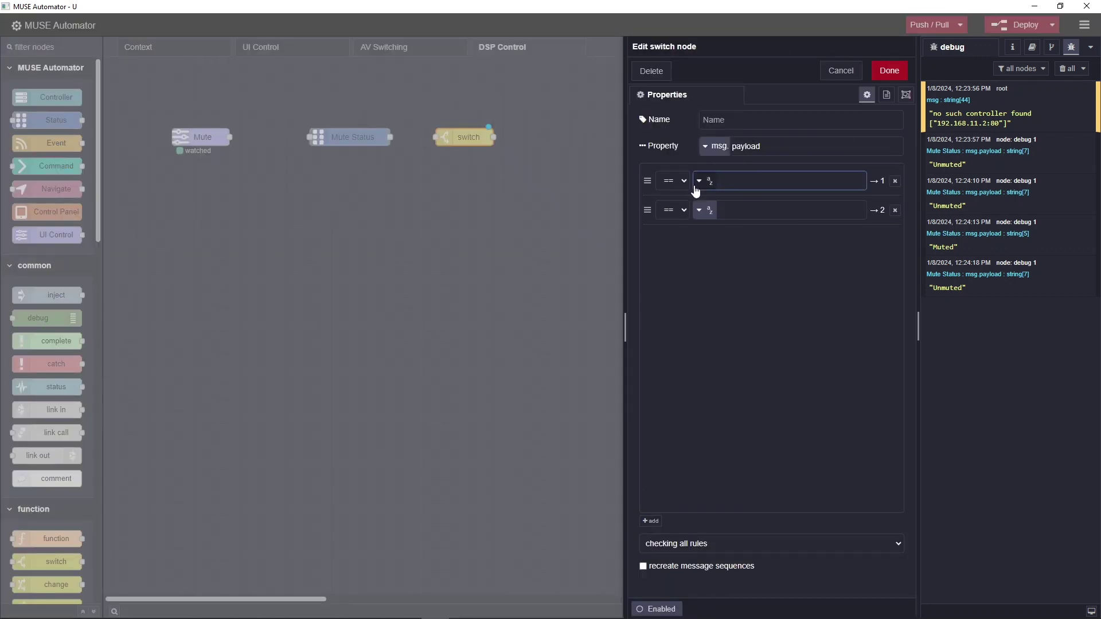
text(Muted)
click(714, 210)
text(Unmuted)
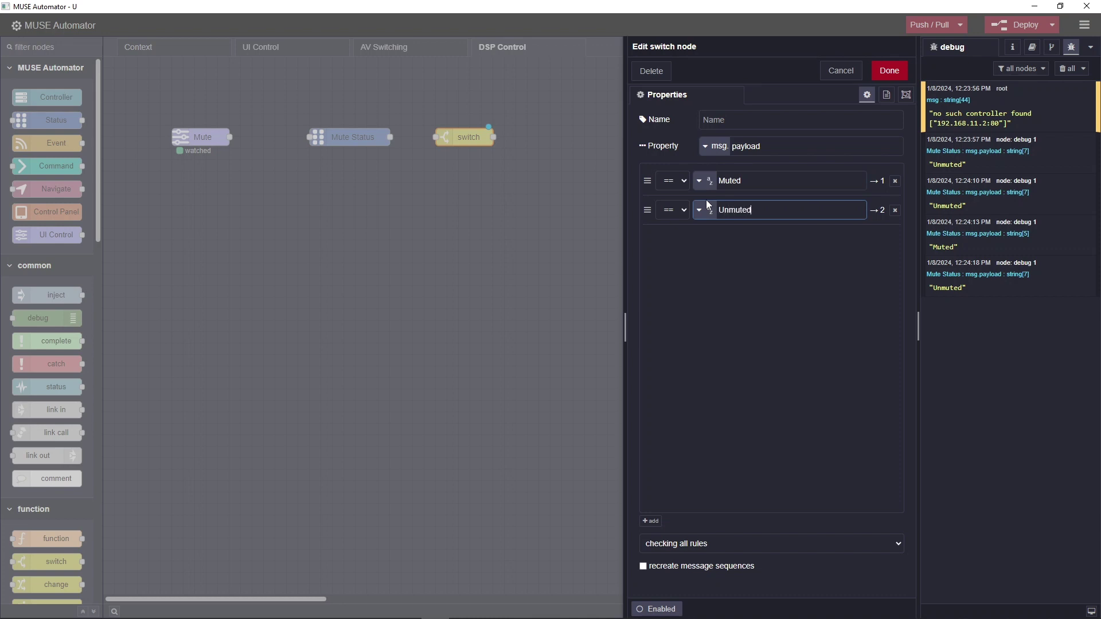
click(731, 113)
text(Mute Control)
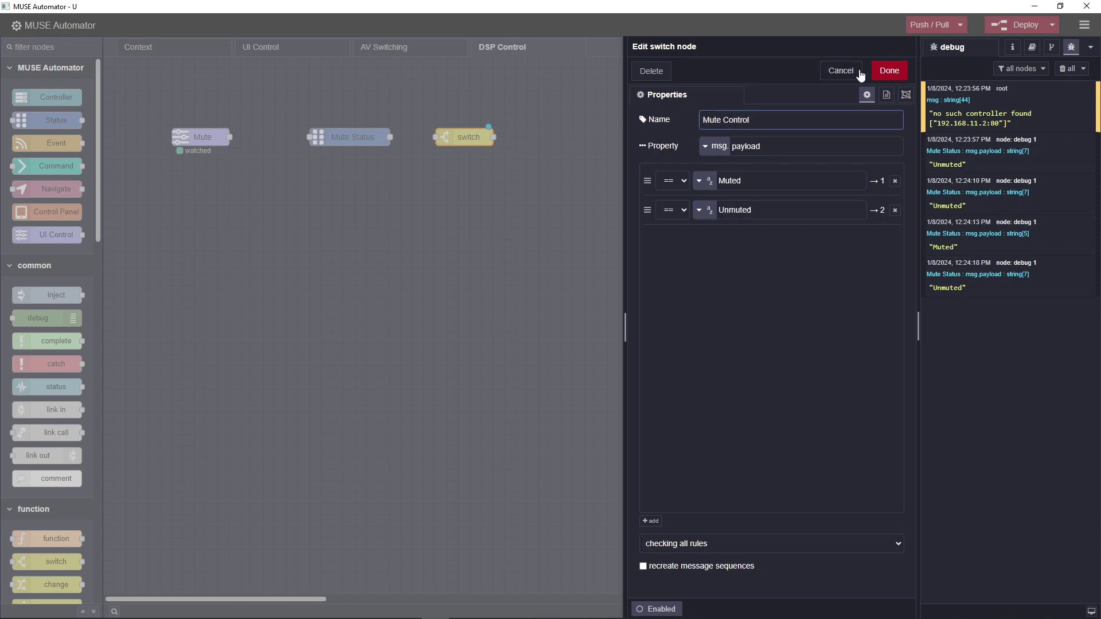
click(890, 71)
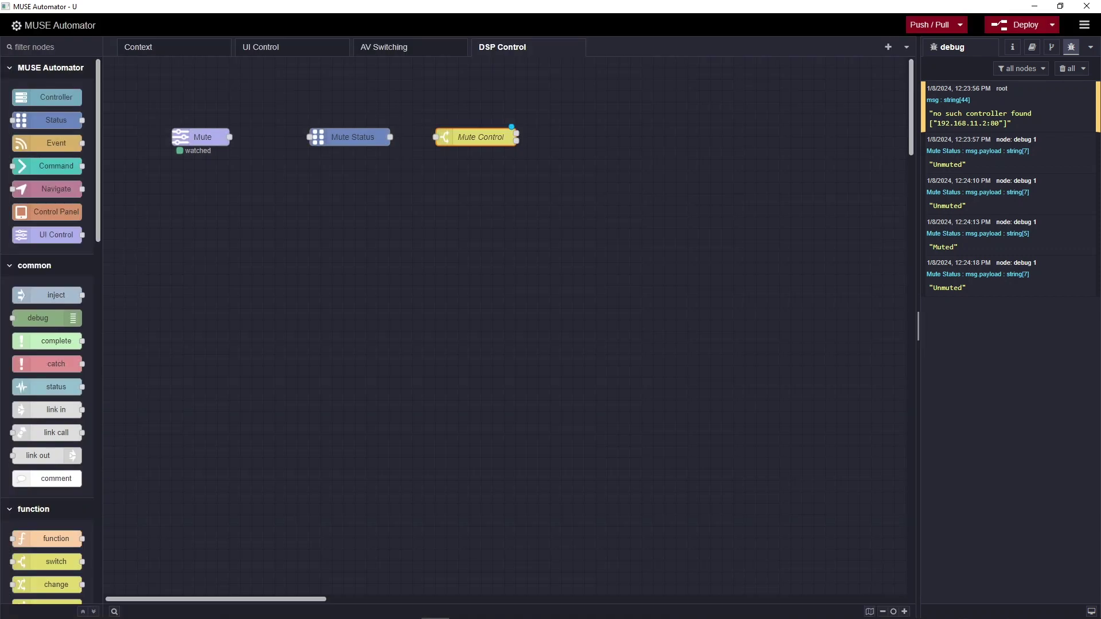
Add a Command node above and beyond Mute Control, name it Unmute and set its device to SoundwebLondonBLU-50-6425
drag(56, 166, 599, 114)
double_click(600, 114)
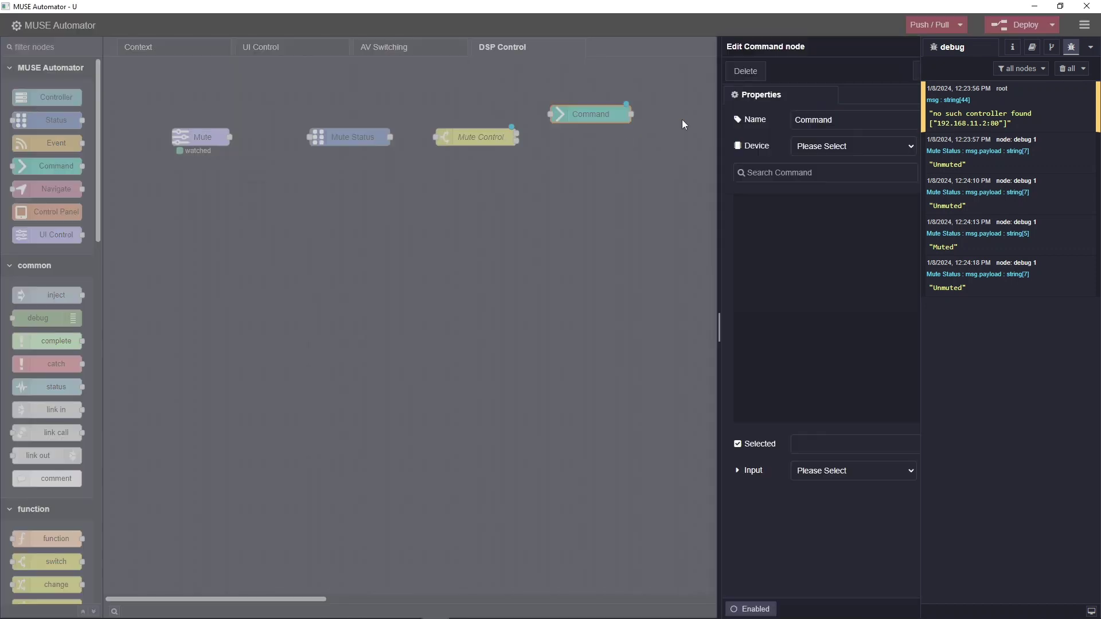
double_click(717, 119)
text(Unmute)
click(759, 145)
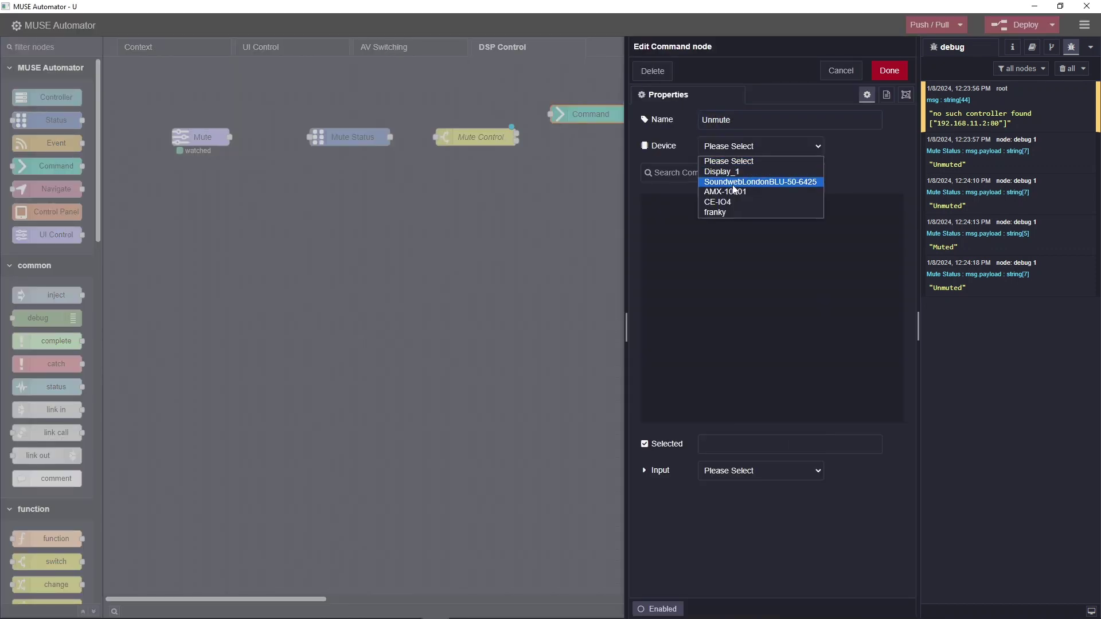
click(746, 180)
Set the Unmute node's command to Audio > Master Volume > Mute, choose its input value, and save the node
click(659, 211)
click(674, 223)
click(708, 269)
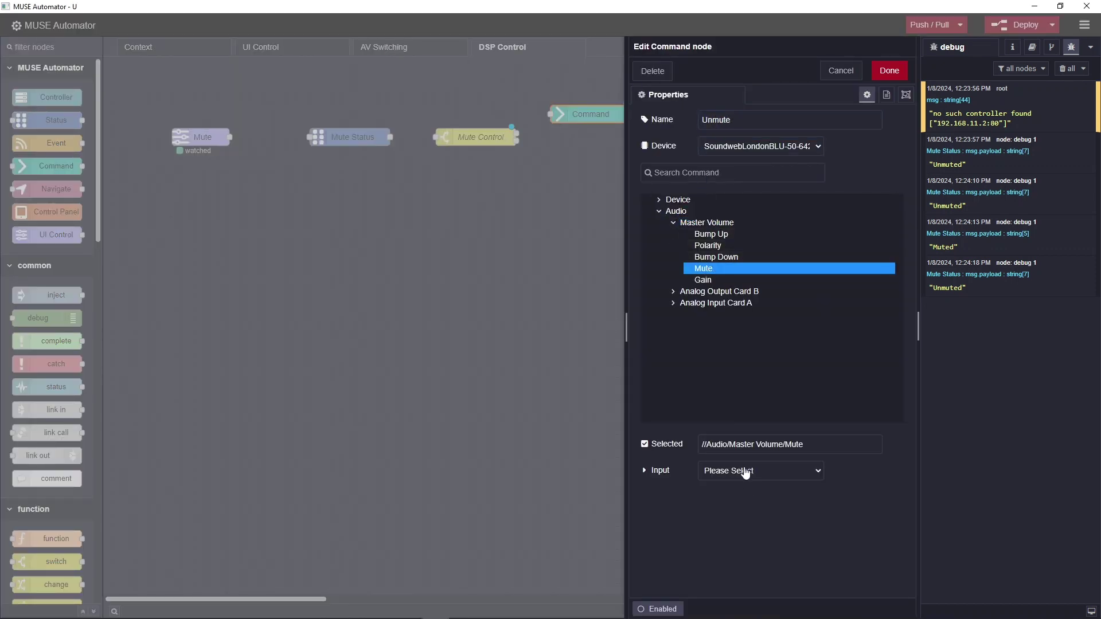
click(746, 472)
click(740, 494)
click(889, 71)
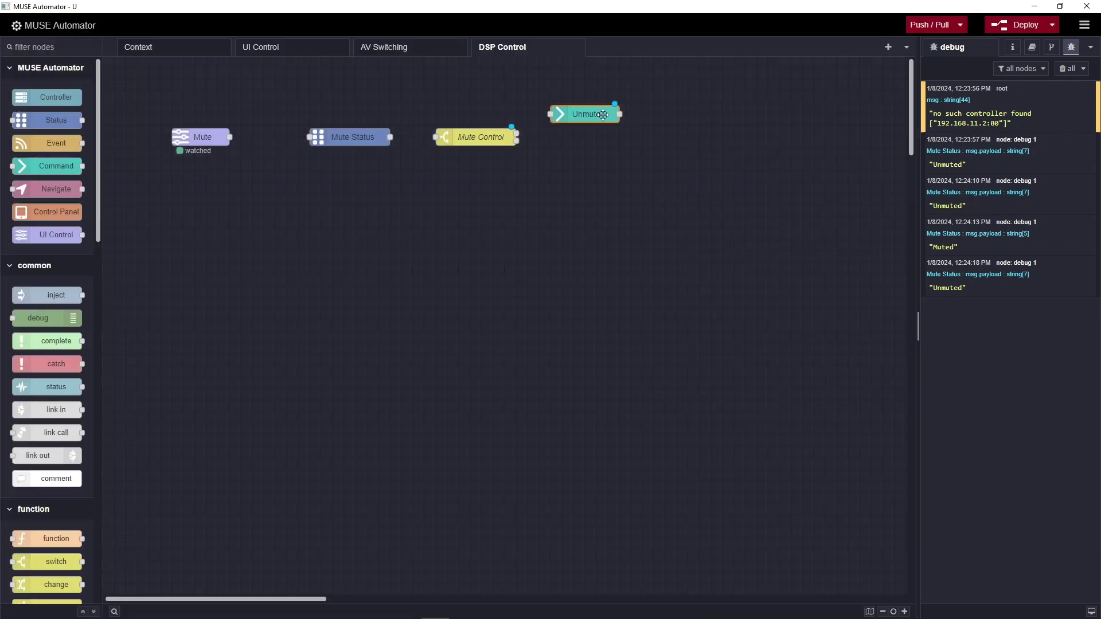
Duplicate the Unmute command node and place the copy directly below the original
key(ctrl+c)
key(ctrl+v)
click(588, 162)
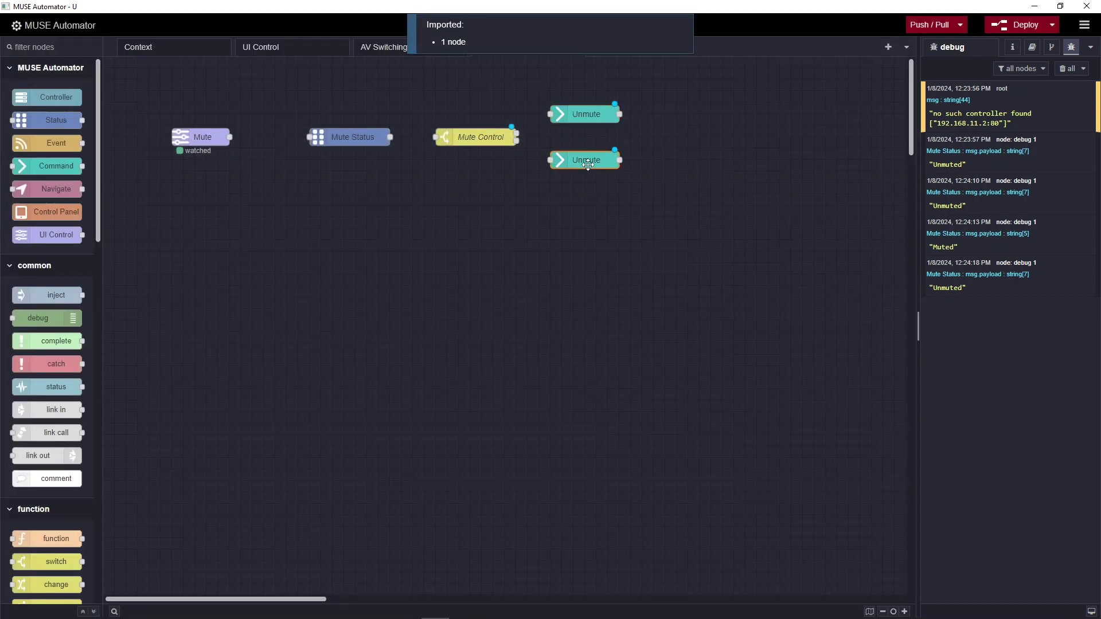
Rename the lower Unmute copy as Mute, set its Mute input value to Muted, and save the node
double_click(586, 161)
key(ctrl+a)
text(Mute)
click(732, 503)
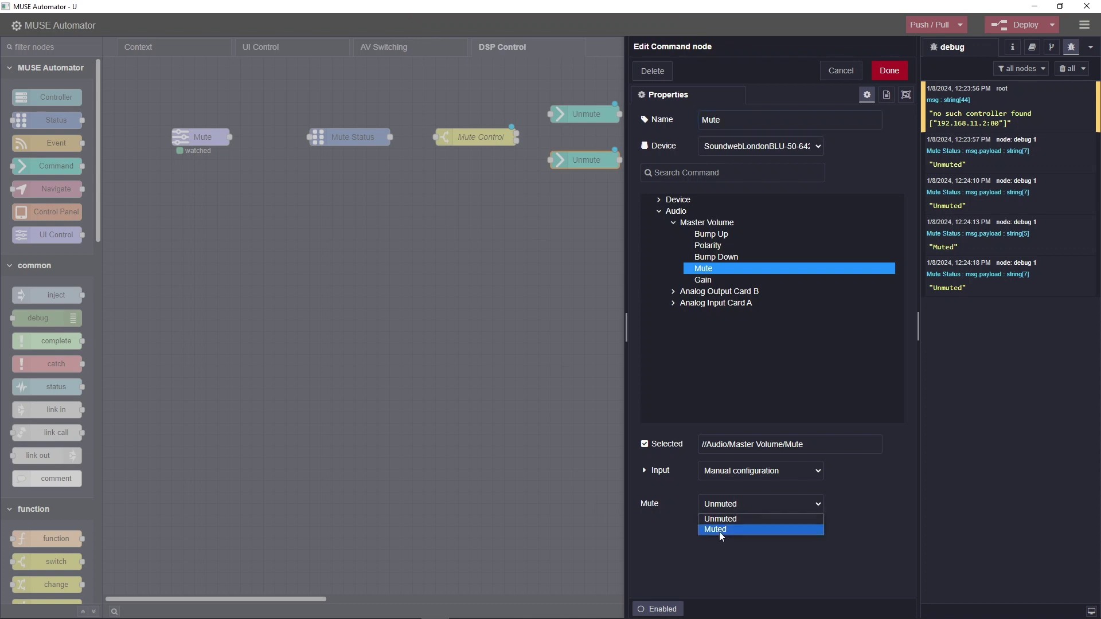
click(722, 527)
click(889, 70)
Wire Mute through Mute Status and Mute Control to the Unmute and Mute commands in output order, and deploy the flow
drag(230, 137, 309, 136)
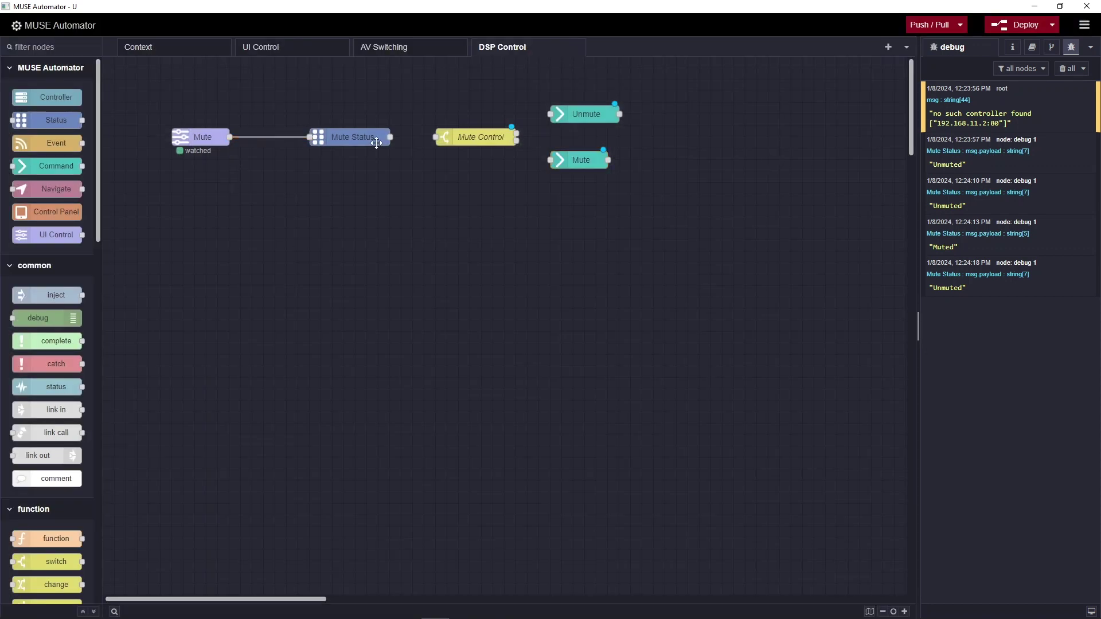
drag(390, 137, 436, 137)
mouse_move(517, 133)
mouse_down()
mouse_move(550, 113)
mouse_move(551, 160)
mouse_up()
click(1020, 25)
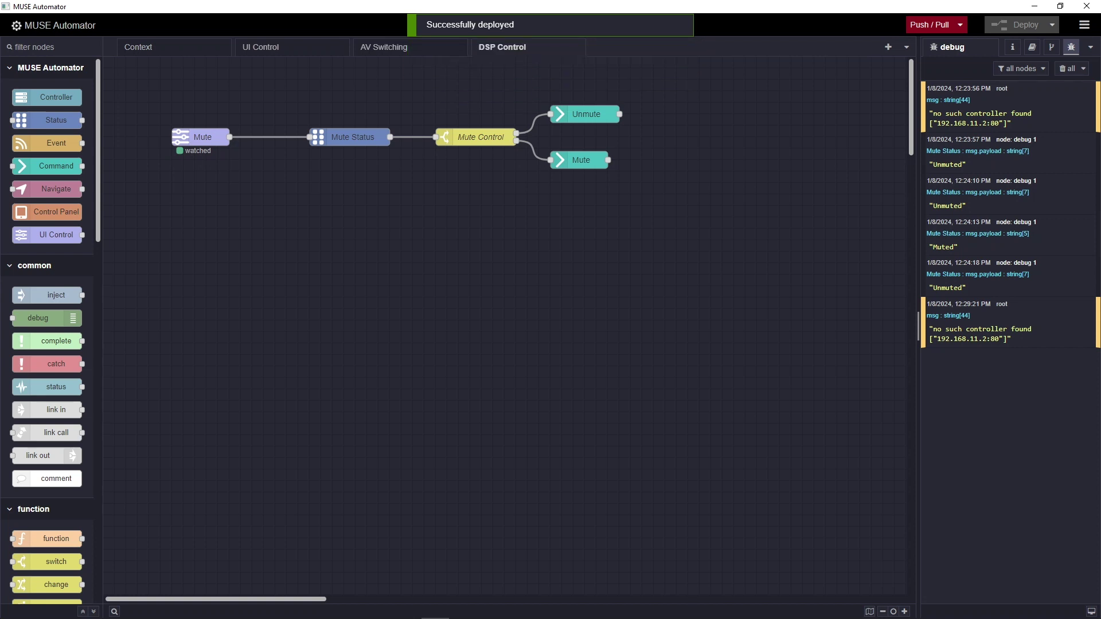
Switch to VNC Viewer, bring up the DSP gain panel, test the touch panel's mute button repeatedly, and minimise the viewer
key(alt+Tab)
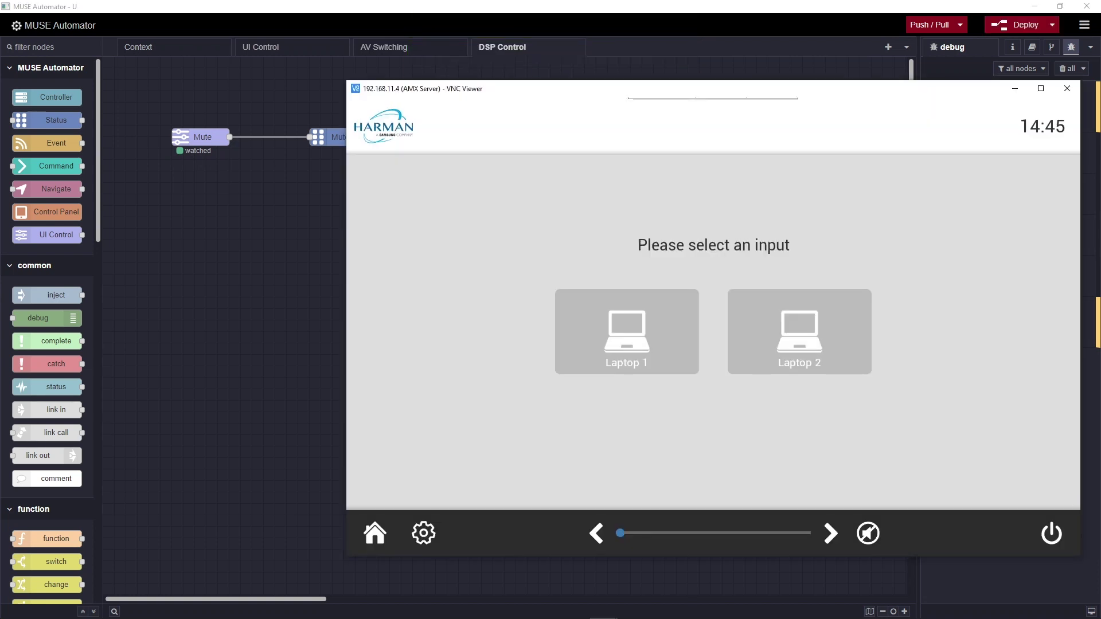
key(alt+Tab)
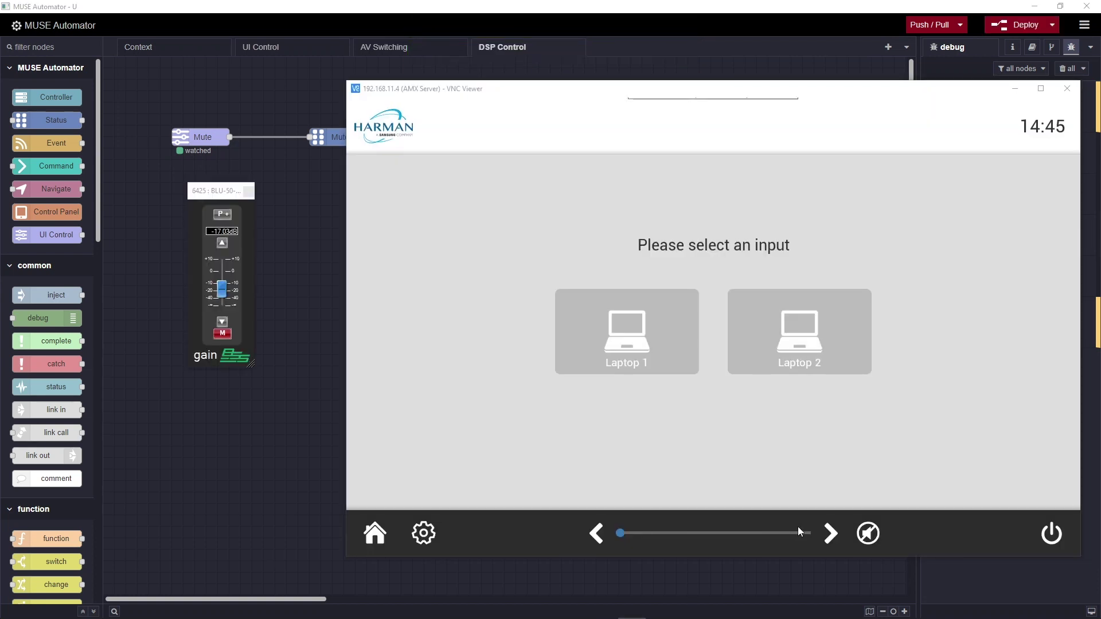
click(868, 533)
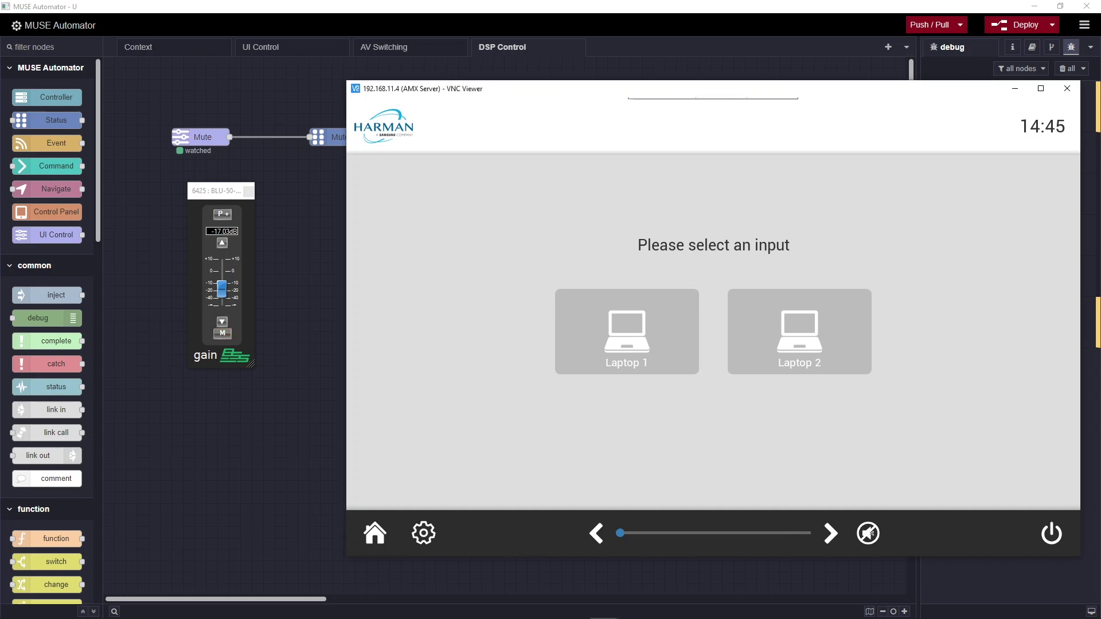
click(869, 533)
click(867, 533)
click(868, 534)
click(1015, 88)
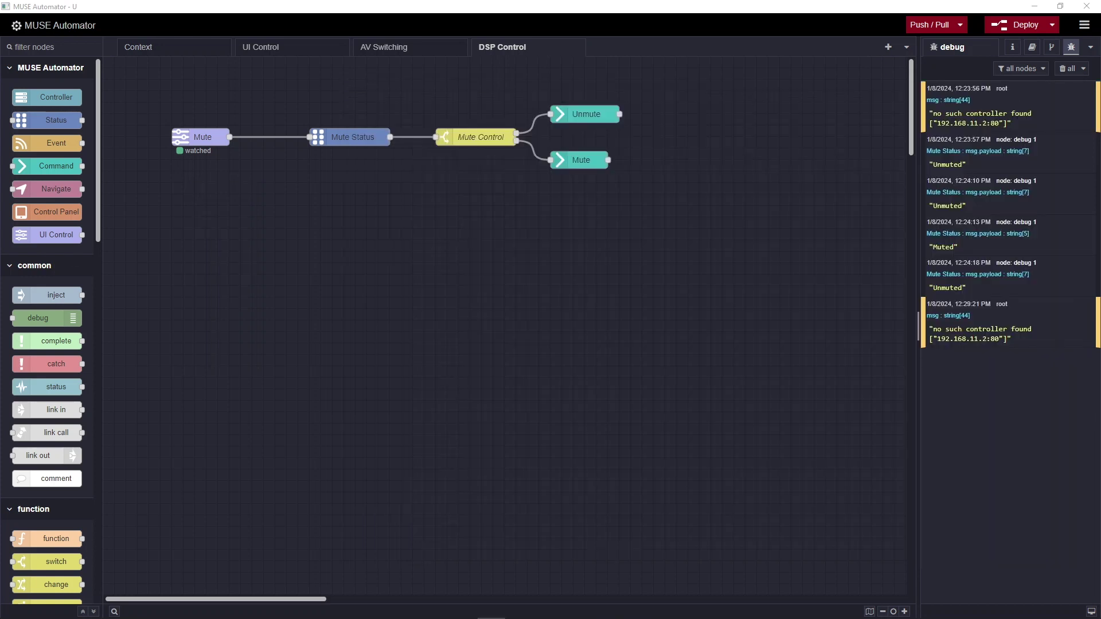
Add an Event node below the Mute node, name it Mute Status, and set its device to SoundwebLondonBLU-50-6425
drag(67, 146, 228, 205)
double_click(212, 204)
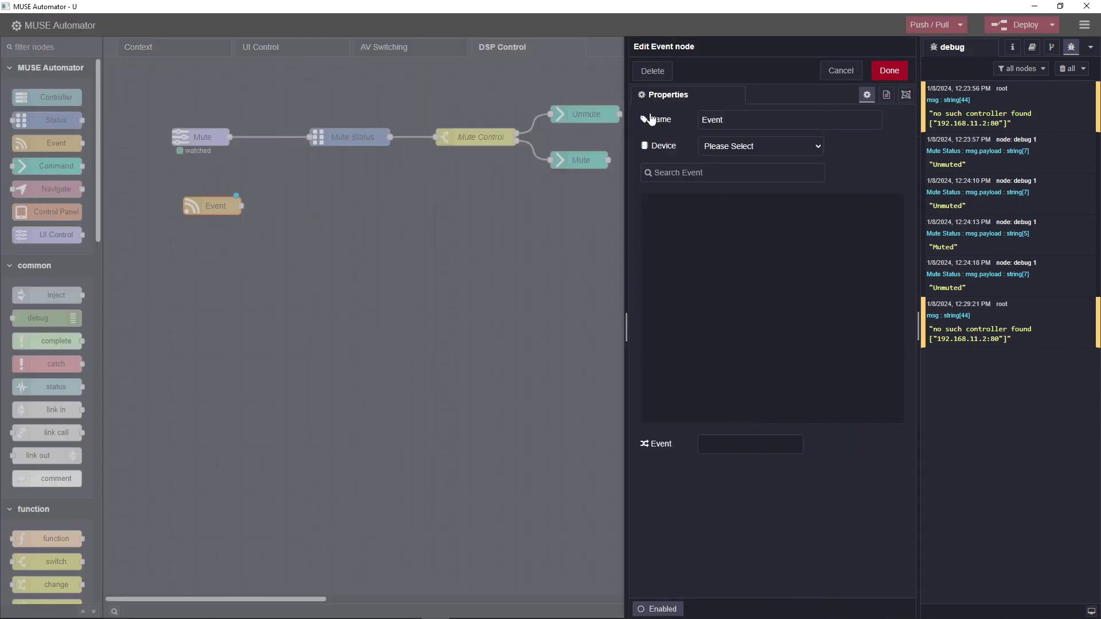
double_click(734, 117)
text(Mu)
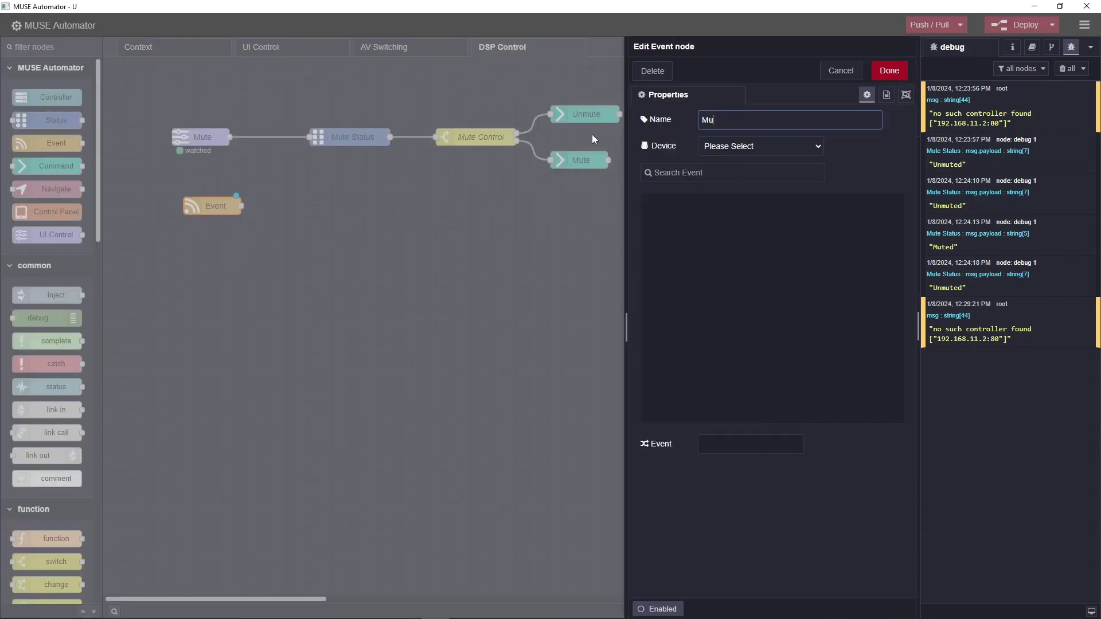
text(te Status)
click(739, 149)
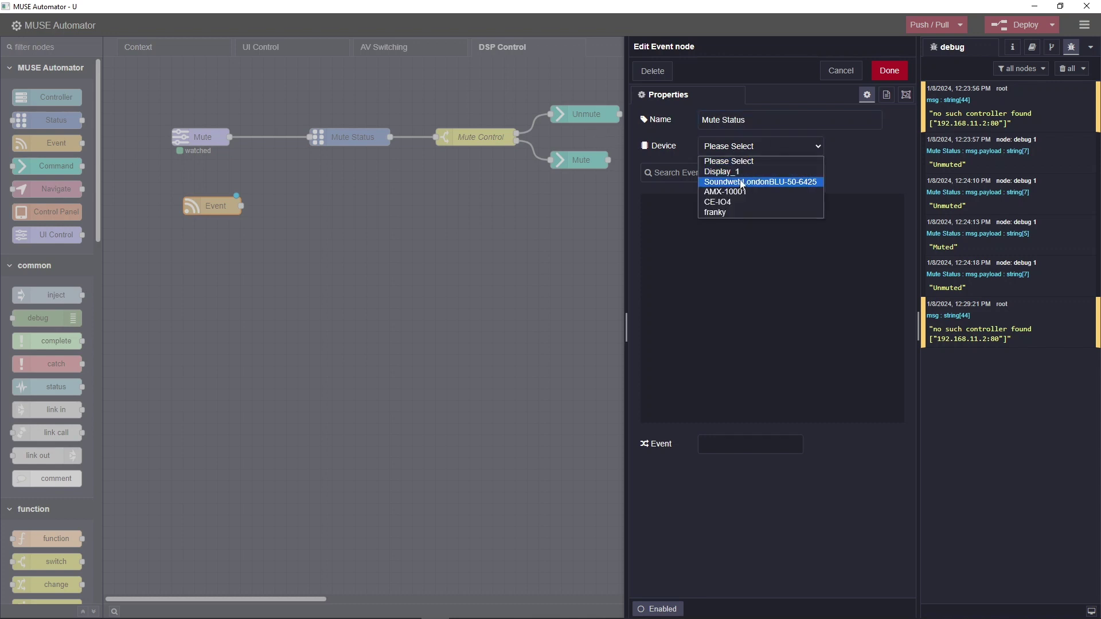
click(746, 180)
Set the event to Audio > Master Volume > Mute with value Any, save the node, and clear all debug messages
click(659, 222)
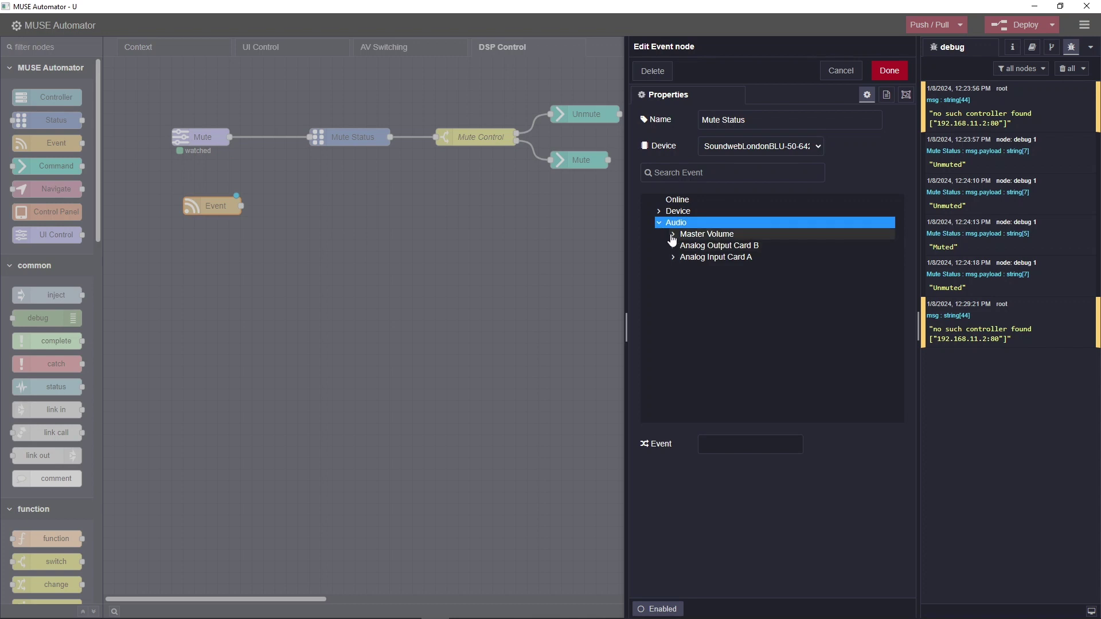
click(673, 234)
click(703, 280)
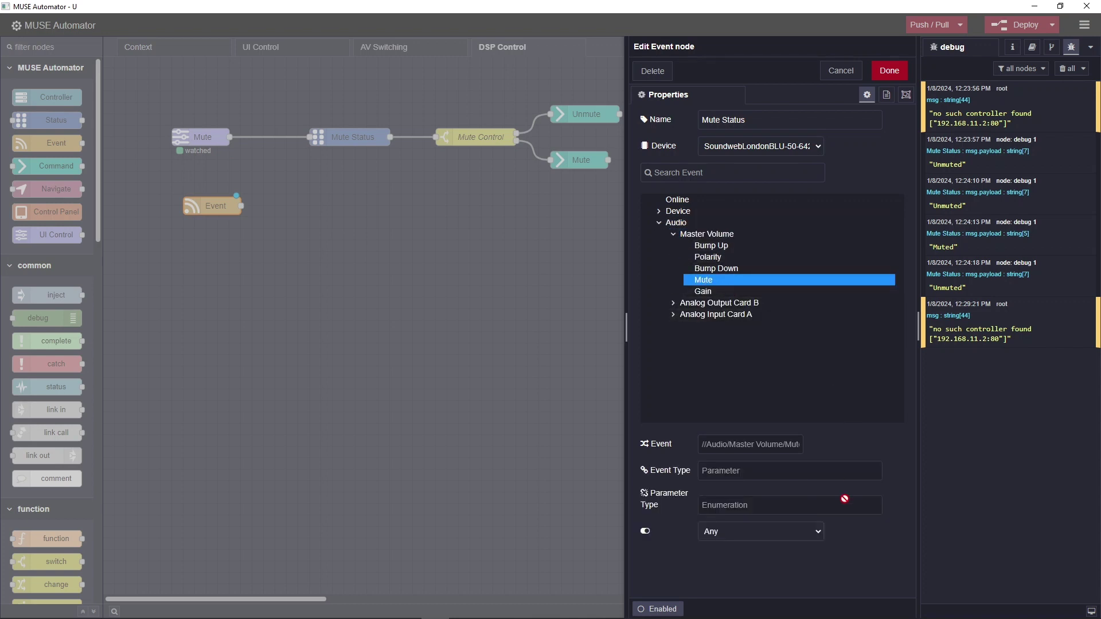
click(734, 538)
click(735, 538)
click(1066, 68)
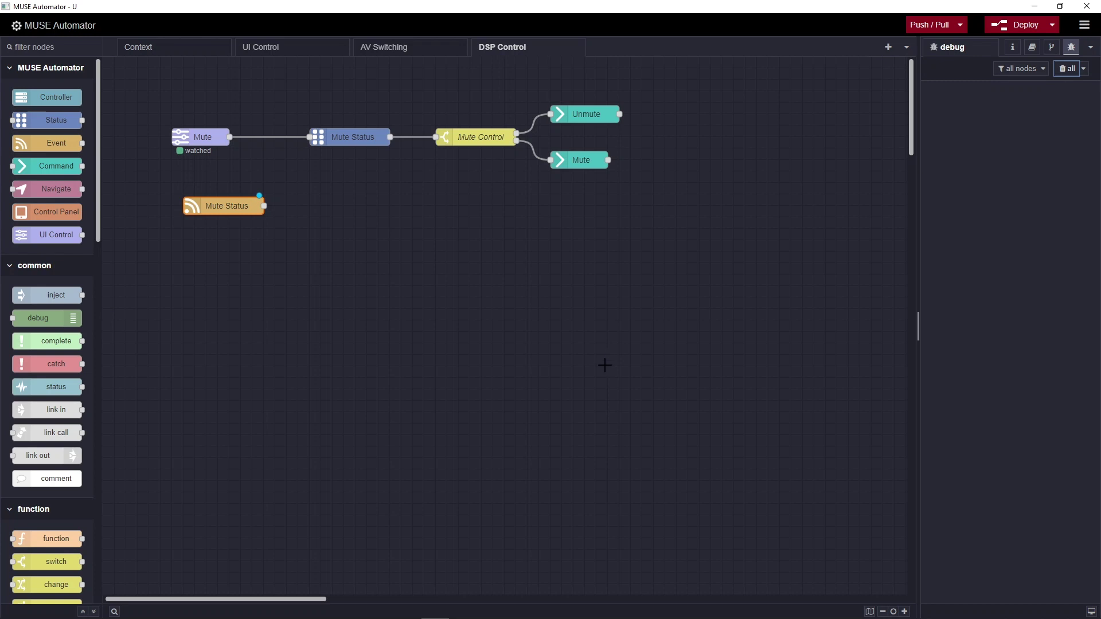
Duplicate the Mute Control switch, place the copy beside the Mute Status event, and wire the event into it
click(482, 137)
key(ctrl+c)
key(ctrl+v)
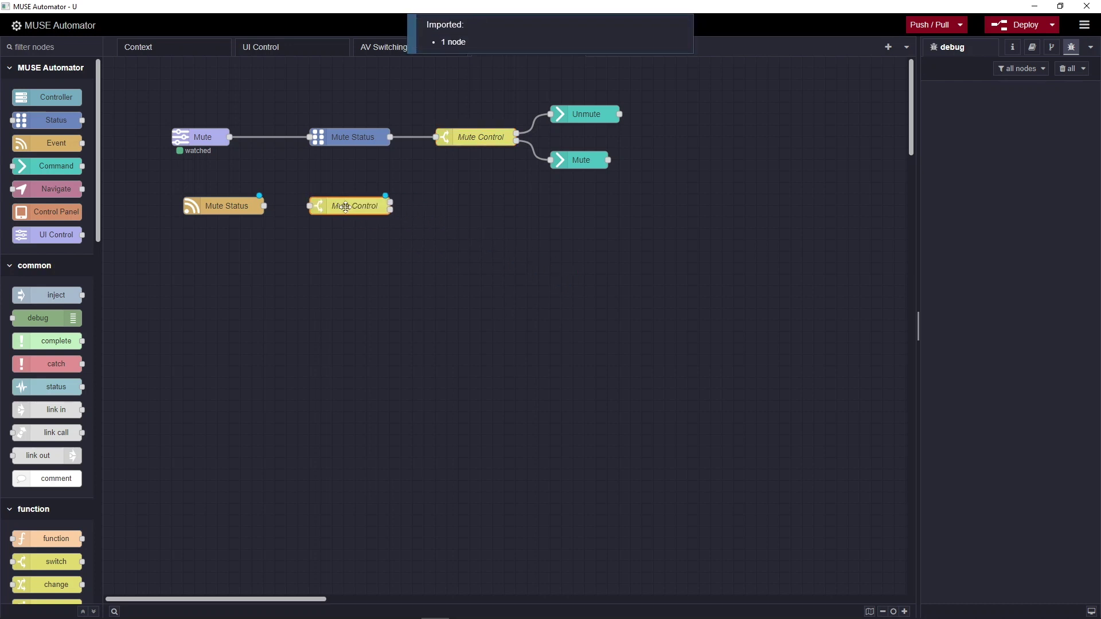
click(348, 207)
drag(266, 206, 313, 207)
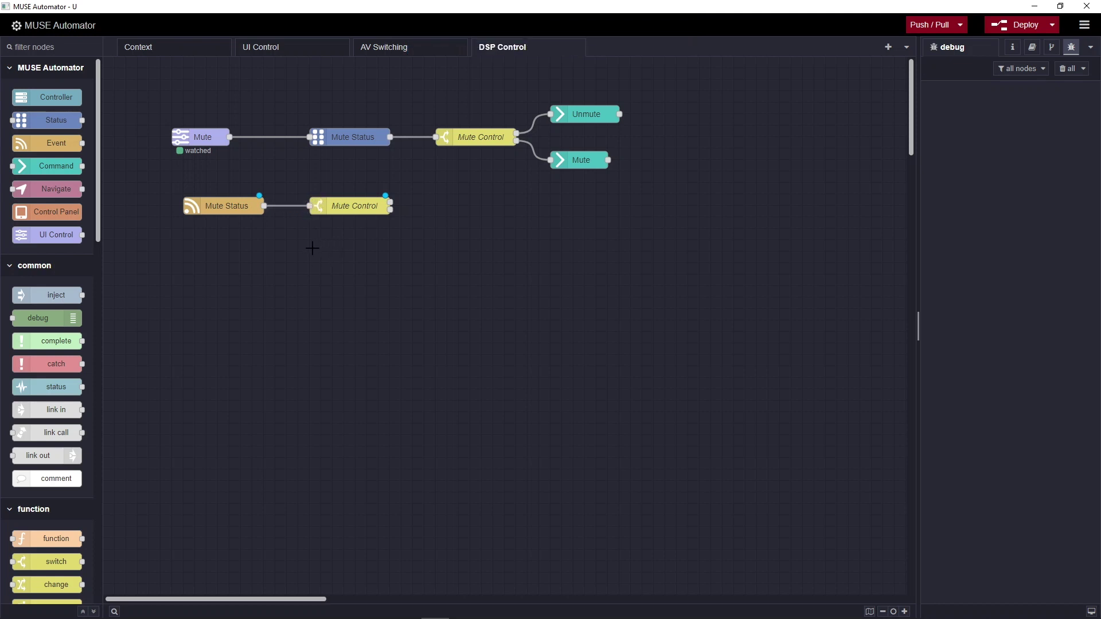
Add a Command node above and beyond the copied Mute Control, name it Mute ON, and set its device to AMX-10001
drag(60, 166, 477, 184)
double_click(462, 181)
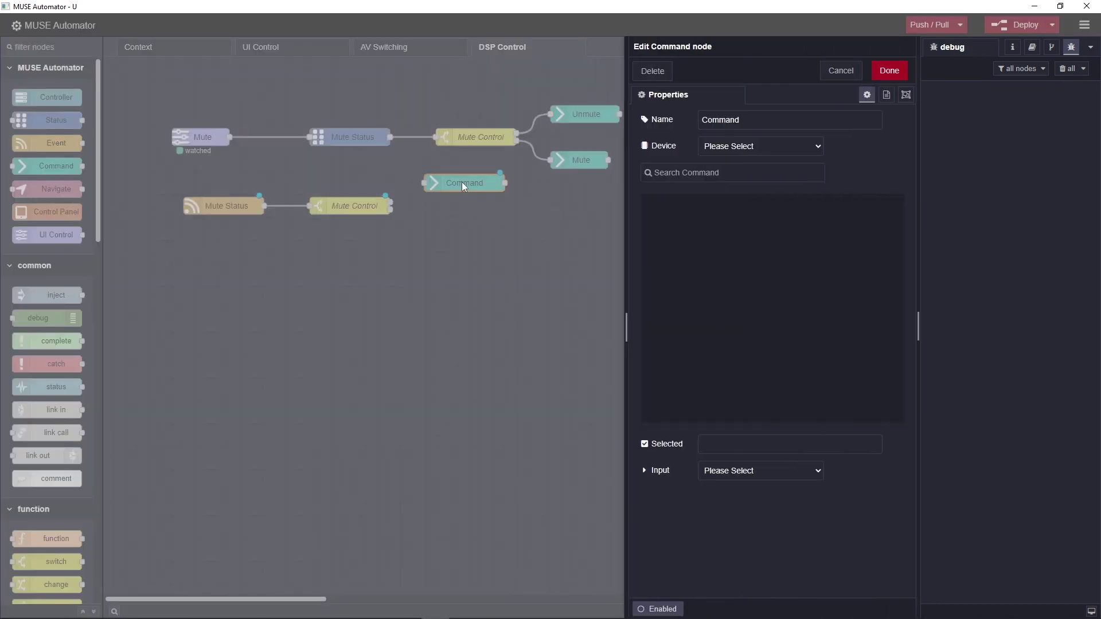
click(638, 120)
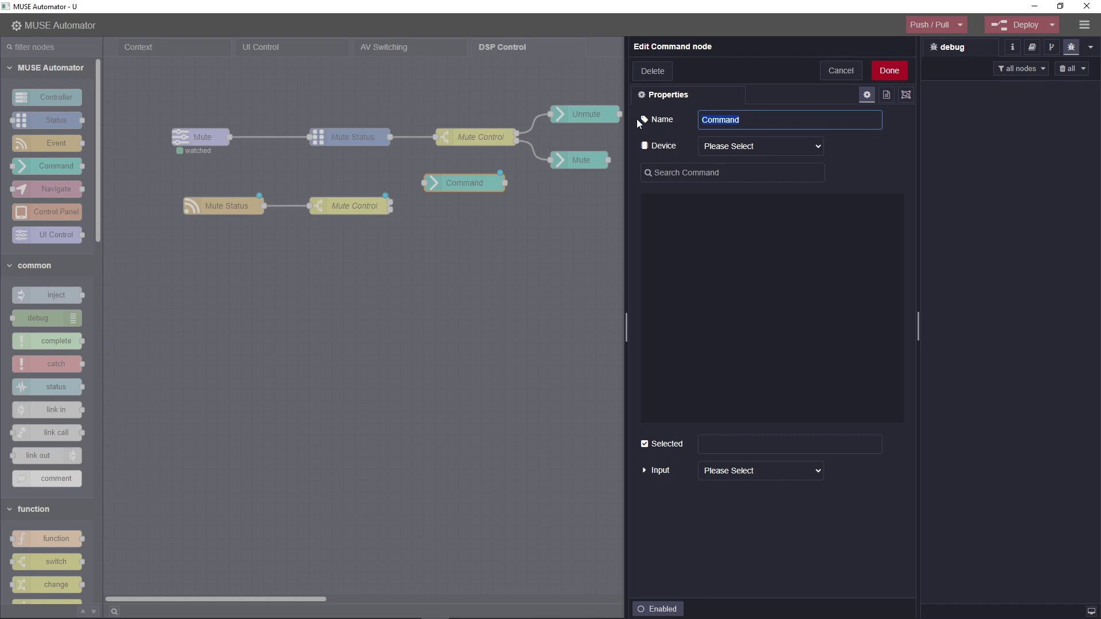
text(Mute ON)
click(751, 147)
click(729, 192)
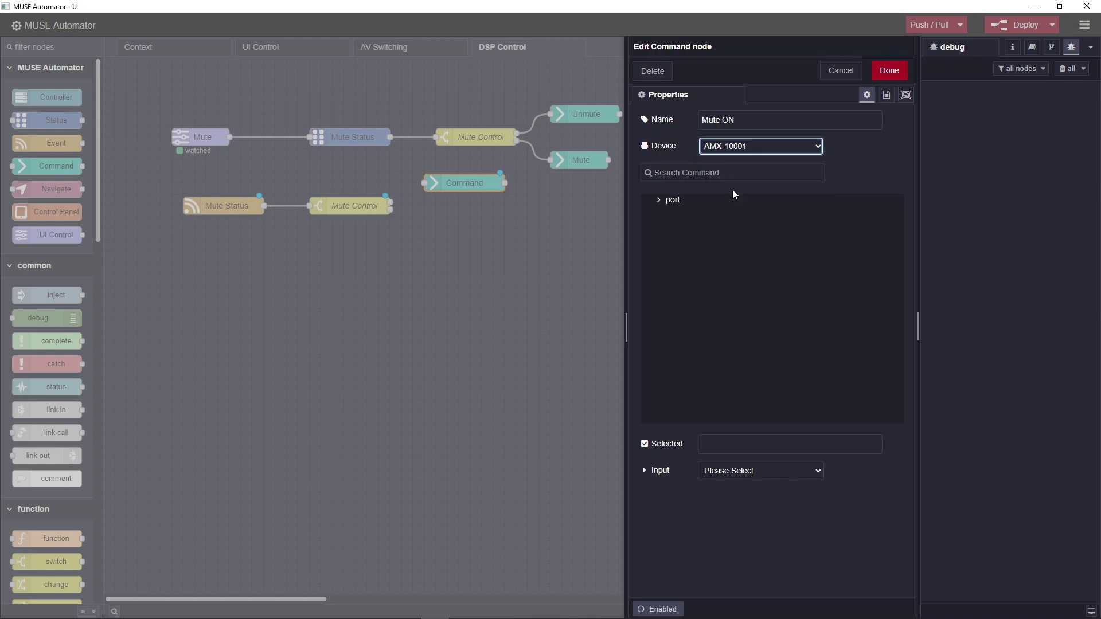
Select channel 26 of port 1 as the Mute ON node's command
click(661, 202)
click(674, 212)
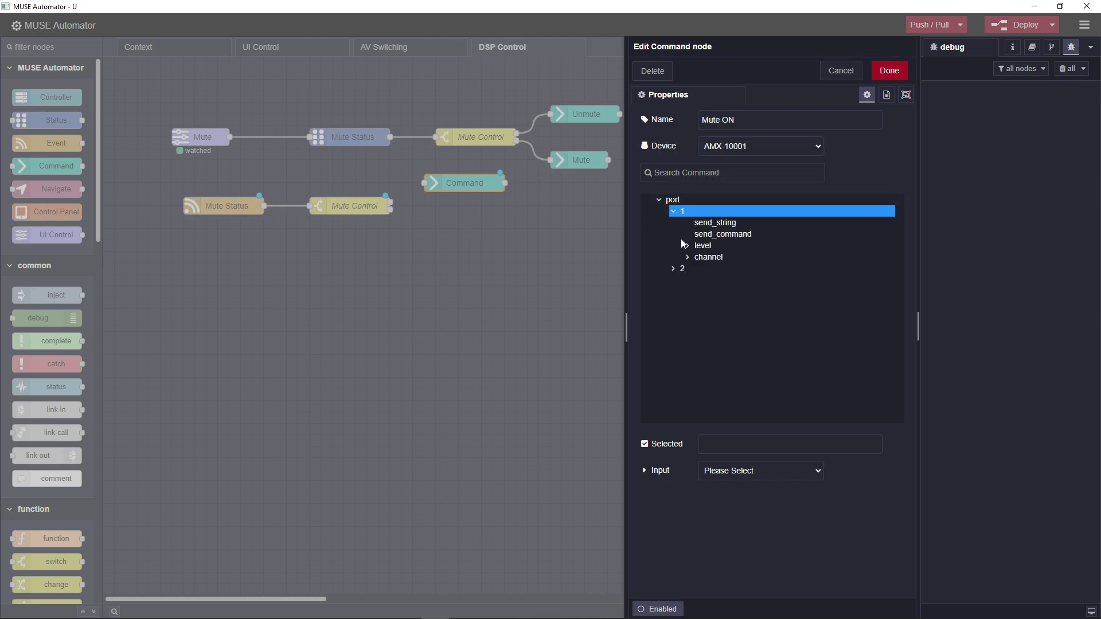
click(688, 259)
scroll(724, 385, down, 5)
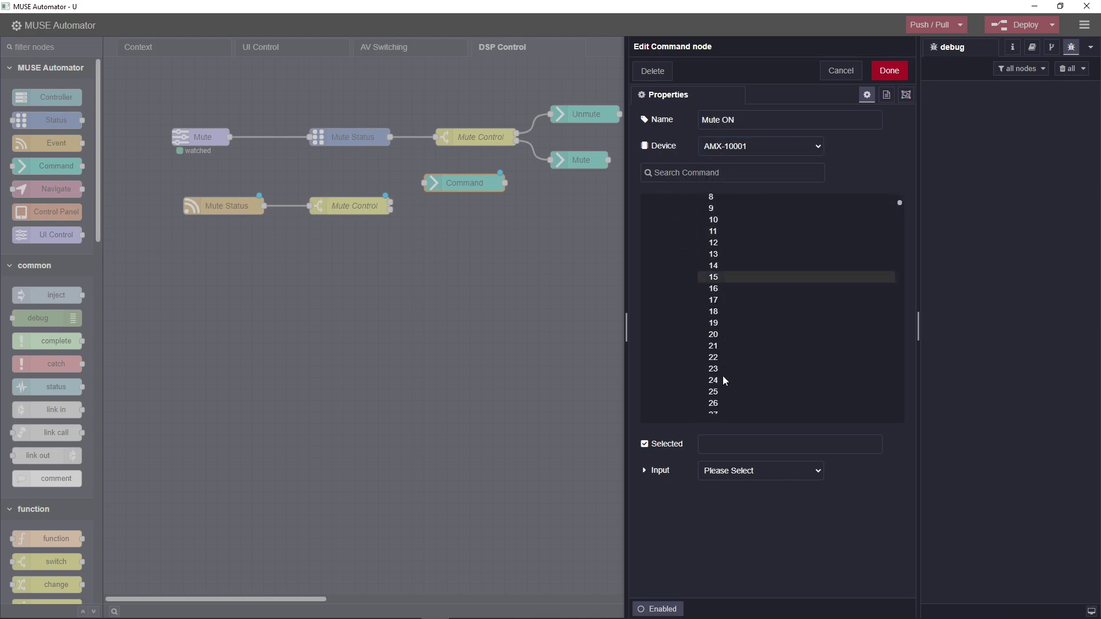
scroll(725, 390, down, 1)
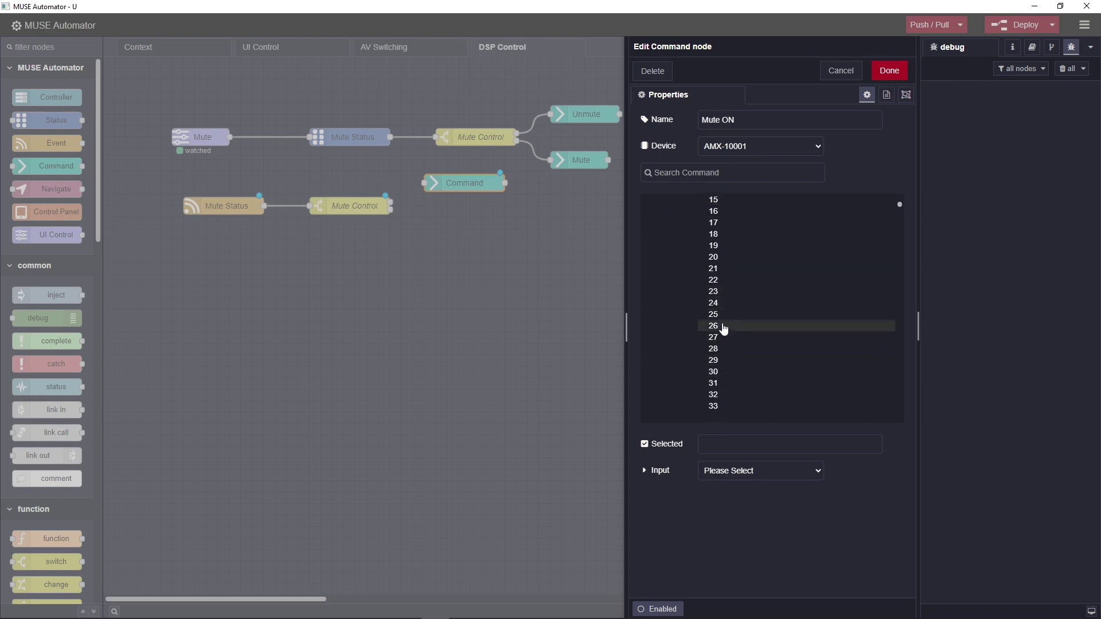
click(726, 325)
Set the Mute ON node's input to Manual configuration with channel 26 as true, and save the node
click(750, 478)
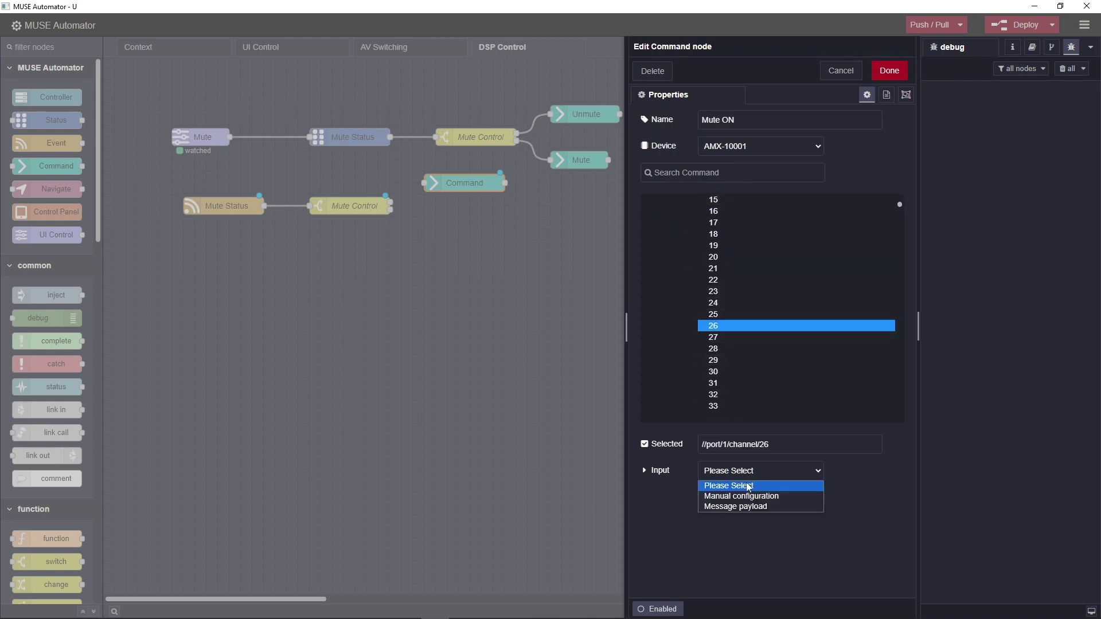
click(744, 496)
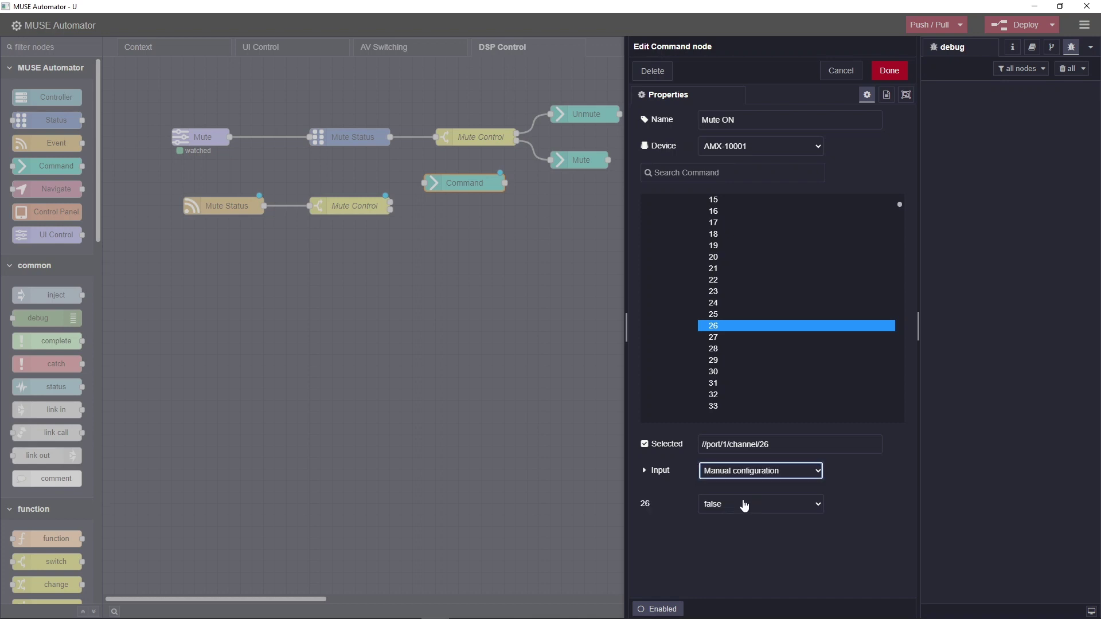
click(720, 505)
click(728, 518)
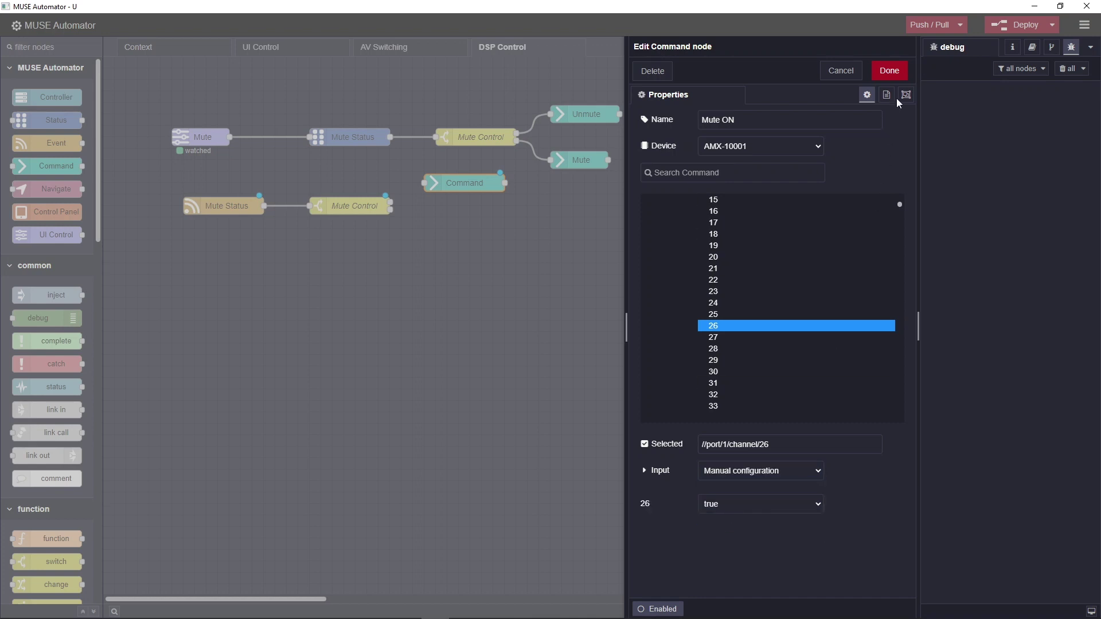
click(897, 73)
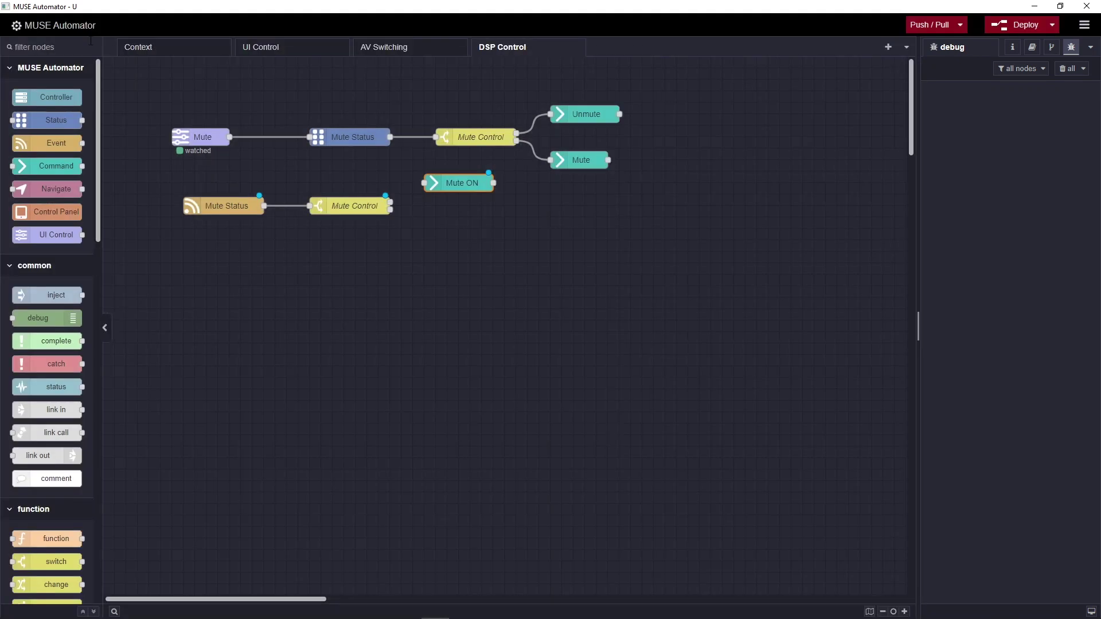
Check the Main page Mute button's channel port and code in the Context flow's Touchpanel 1, and return to DSP Control
click(154, 47)
double_click(181, 186)
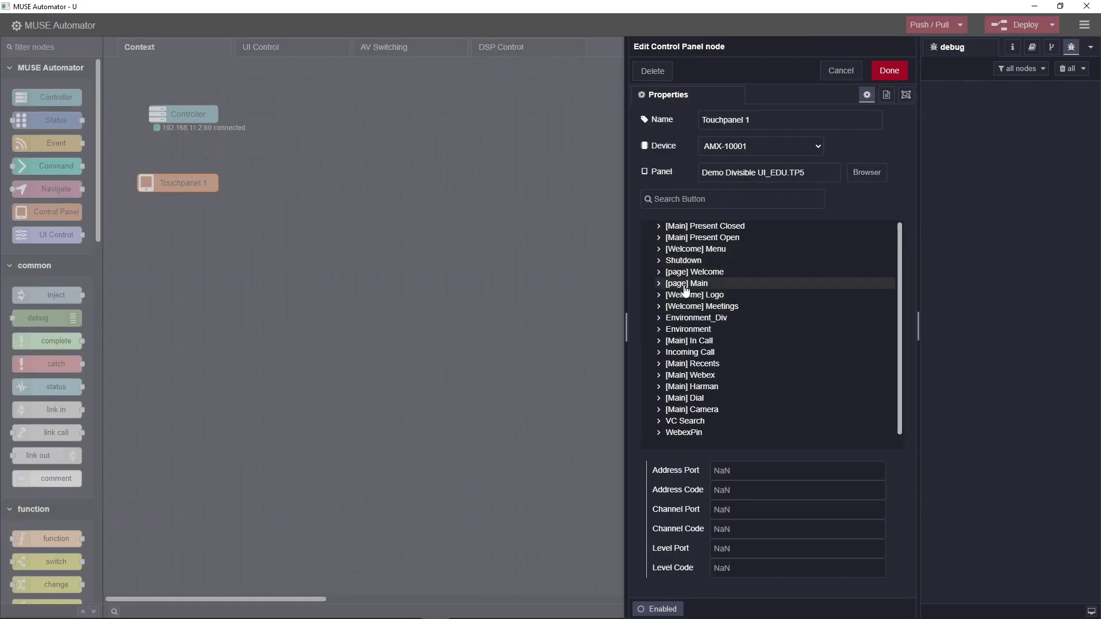
click(688, 286)
click(694, 332)
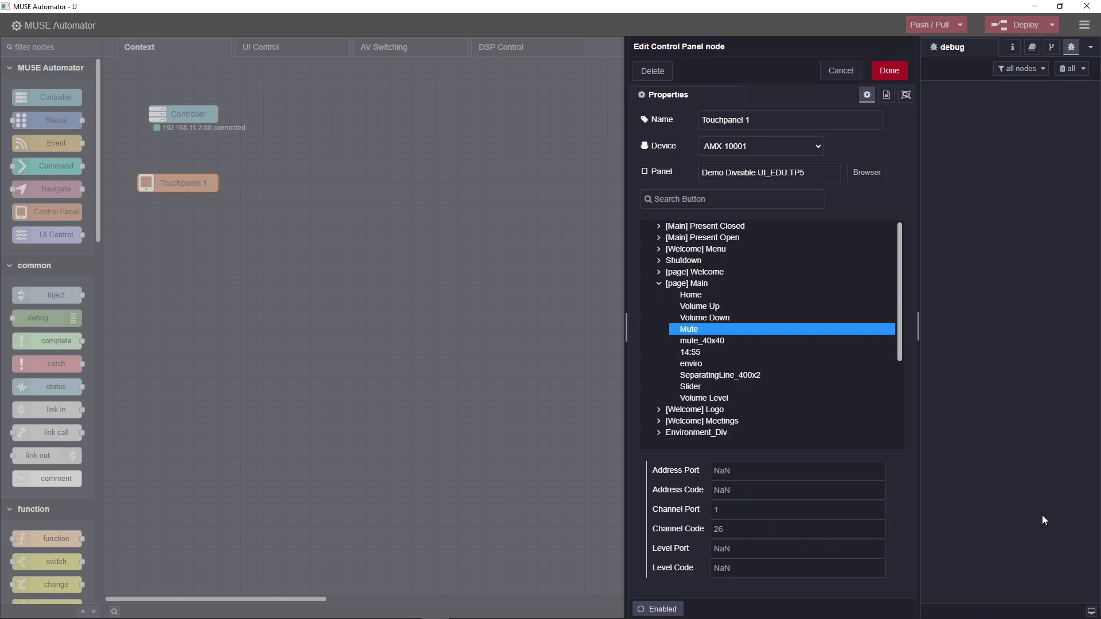
click(850, 73)
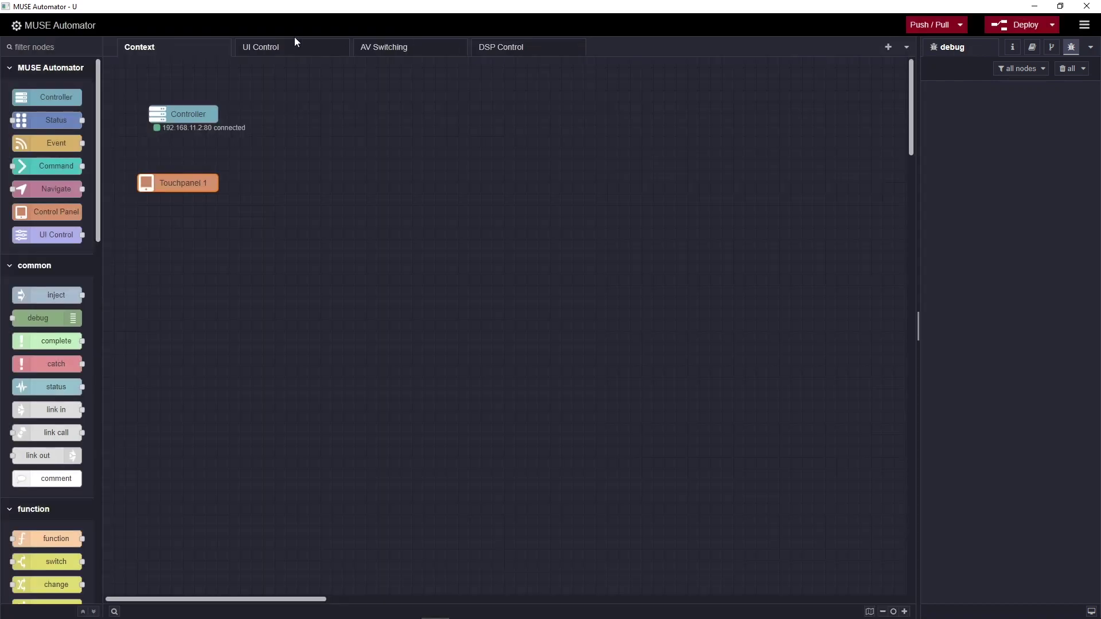
click(522, 52)
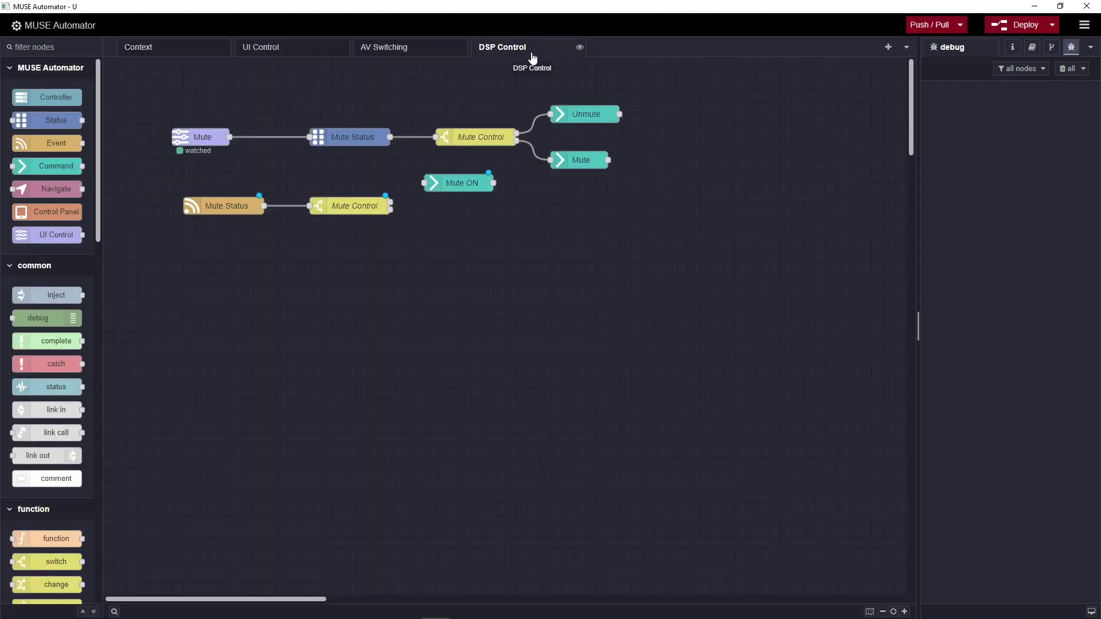
Duplicate the Mute ON command node and place the copy directly below the original
click(445, 185)
key(ctrl+c)
key(ctrl+v)
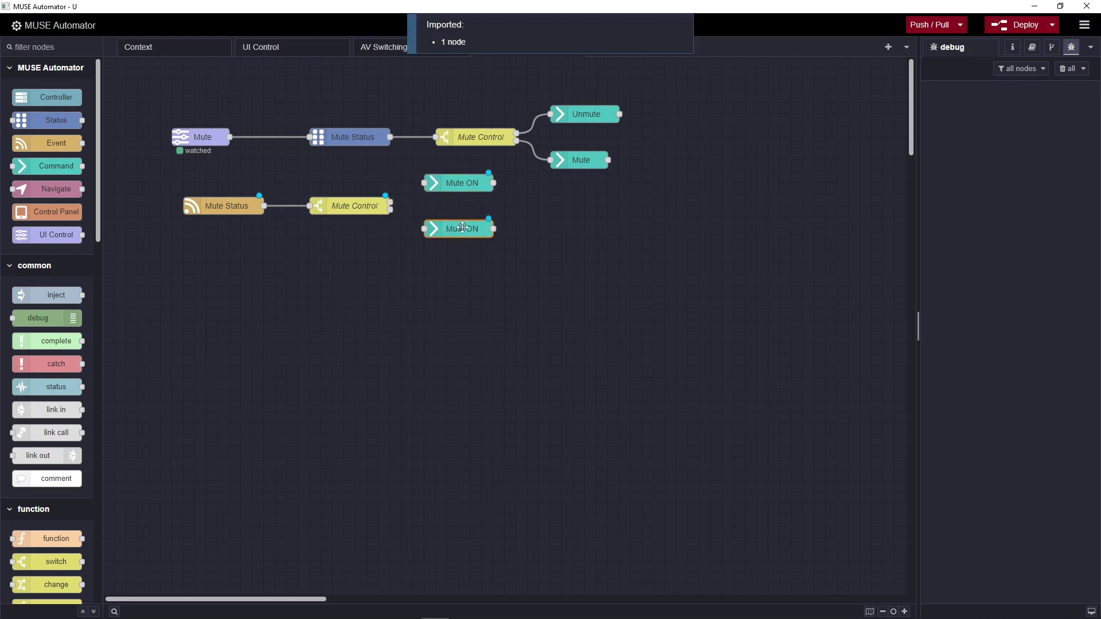
Rename the copied node as Mute OFF, set its channel 26 value to false, and save it
double_click(459, 228)
click(745, 120)
key(BackSpace)
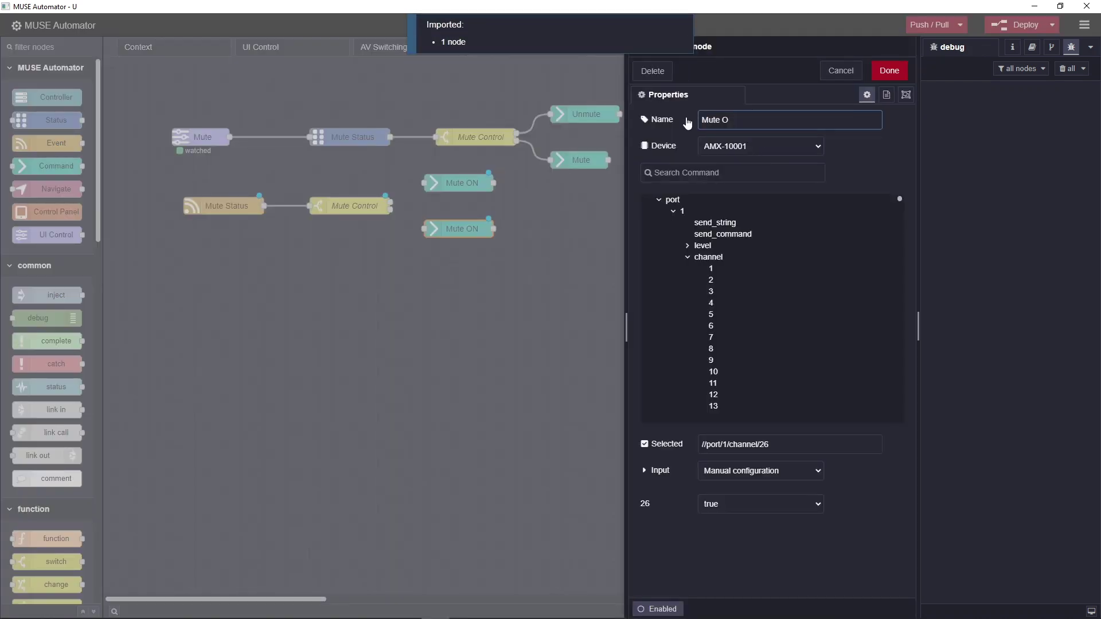
text(FF)
click(748, 505)
click(712, 529)
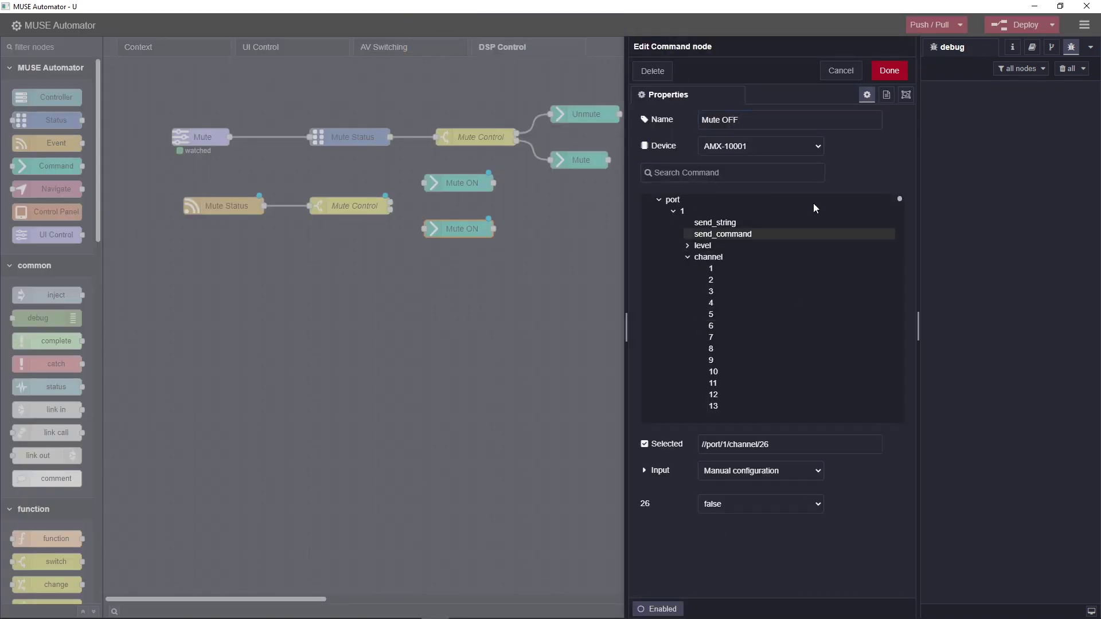
click(889, 69)
Wire the copied Mute Control's first output to Mute ON and second to Mute OFF, and deploy the flow
drag(391, 200, 424, 229)
click(1018, 25)
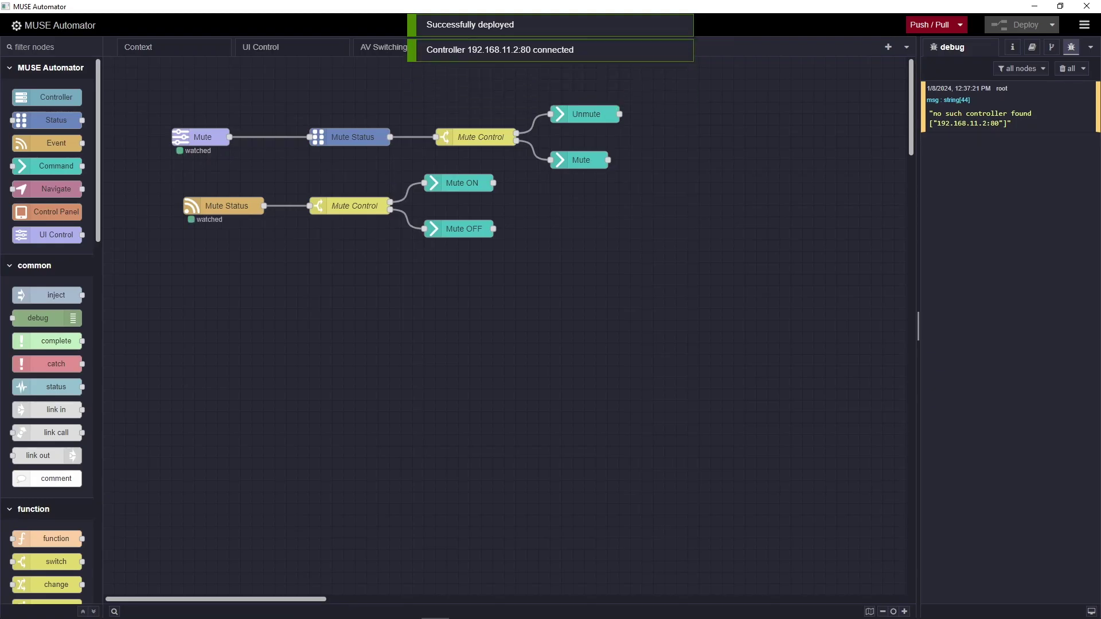
Test muting from the VNC Viewer touch panel and the DSP gain control, comparing the mute states on both
key(alt+Tab)
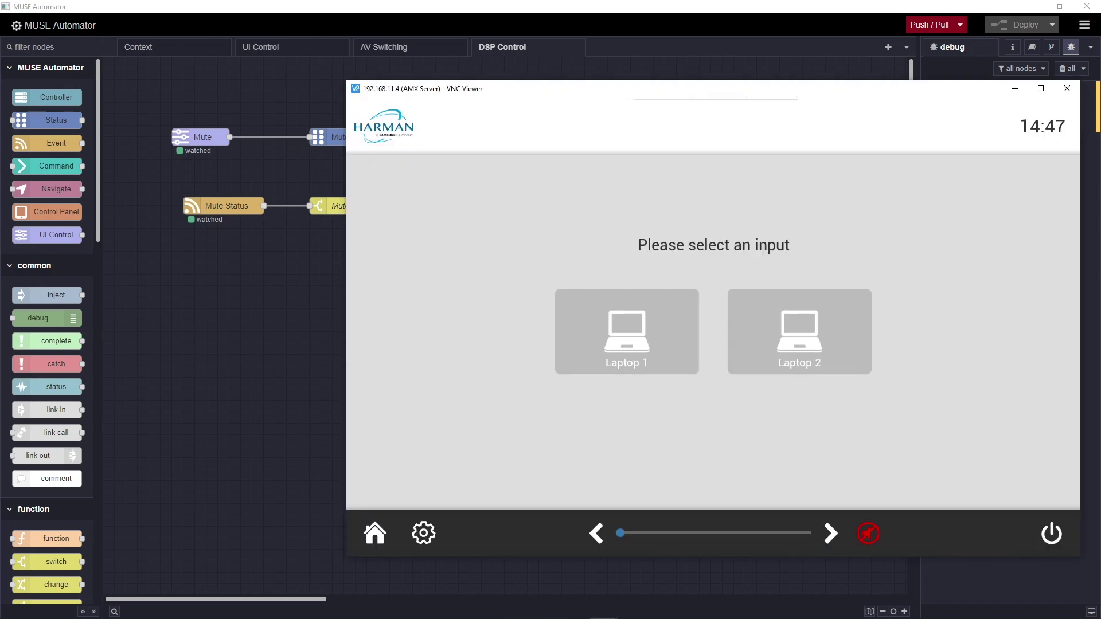
key(alt+Tab)
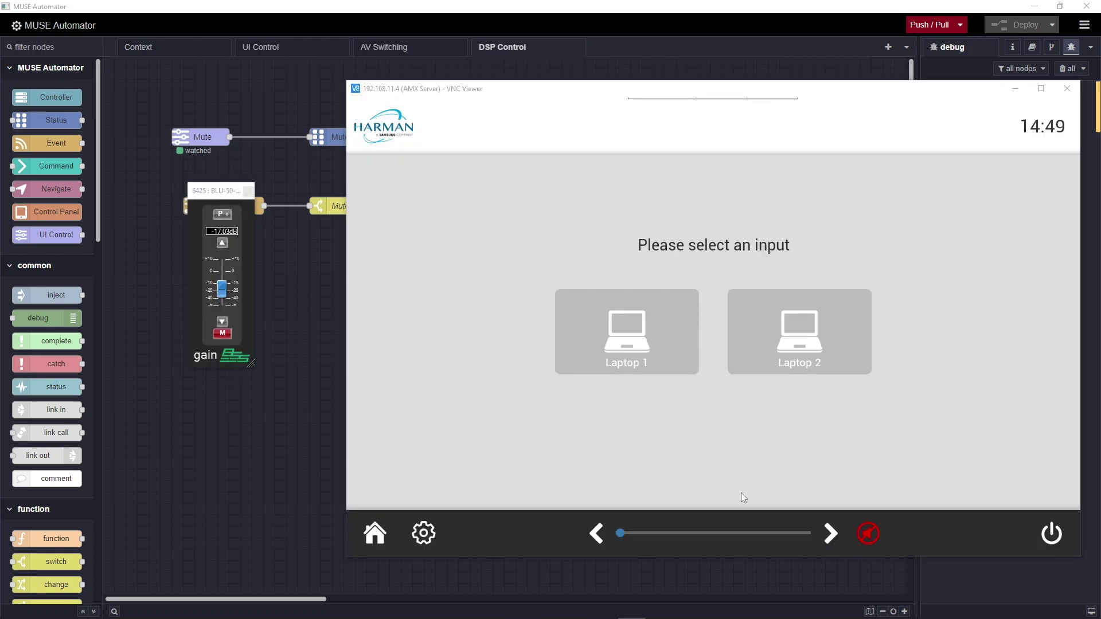
click(872, 533)
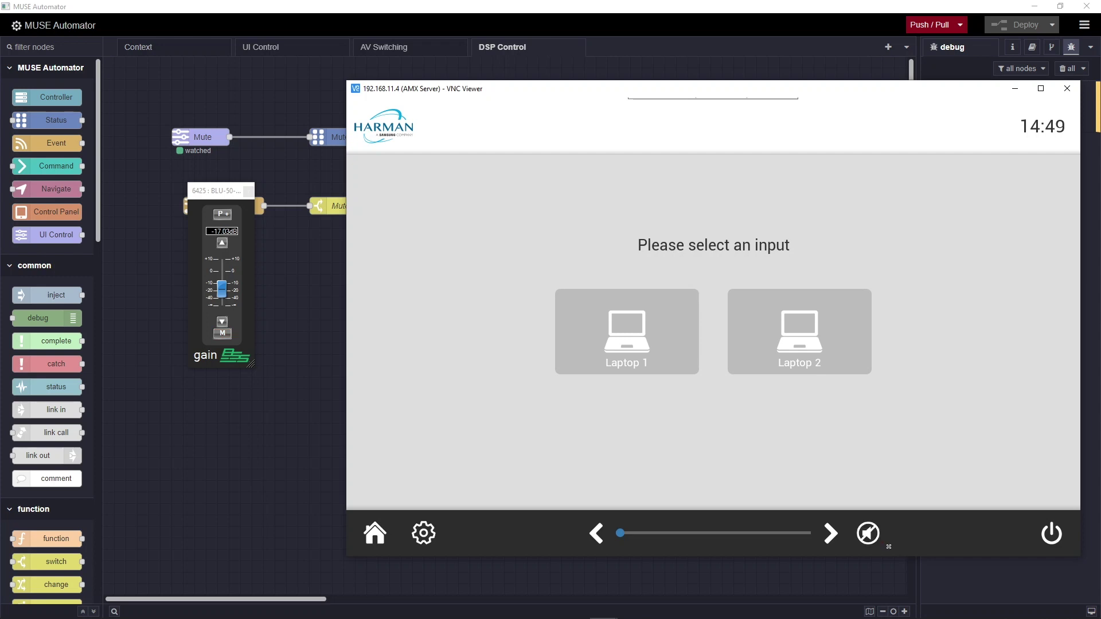
click(869, 534)
click(224, 334)
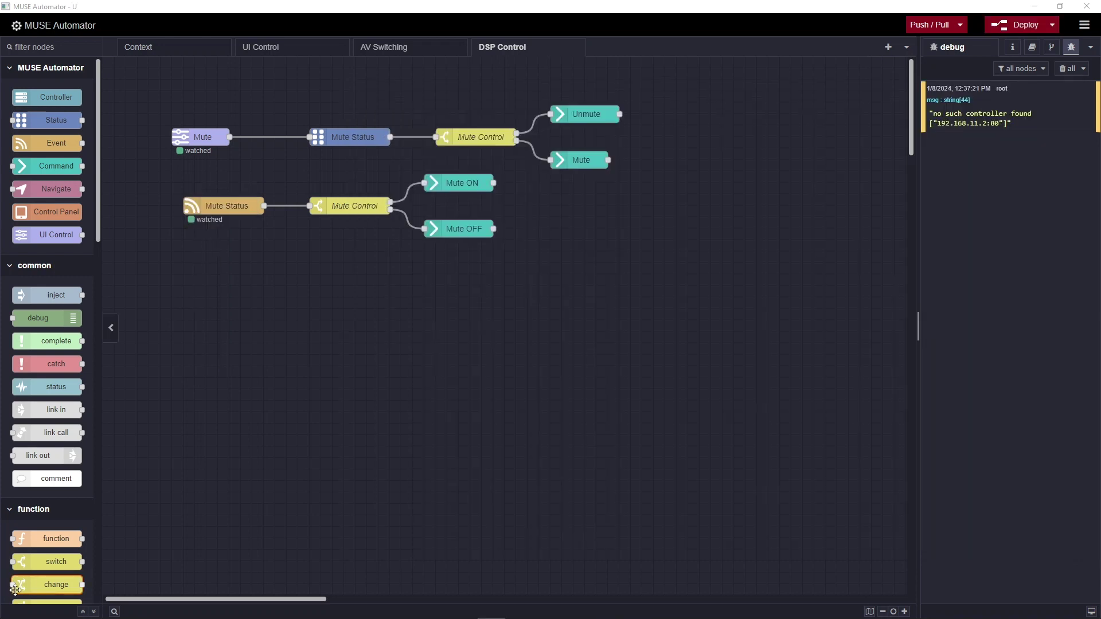
Add a change node below the existing flows, name it Mute Control, and give it a second rule
drag(47, 587, 350, 279)
double_click(352, 286)
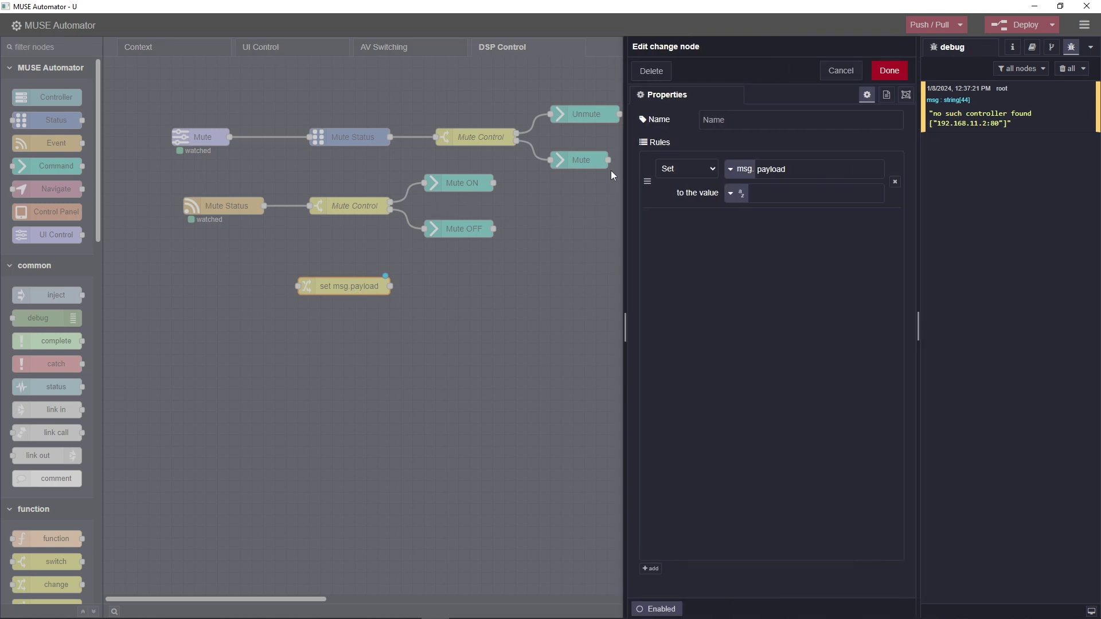
click(710, 124)
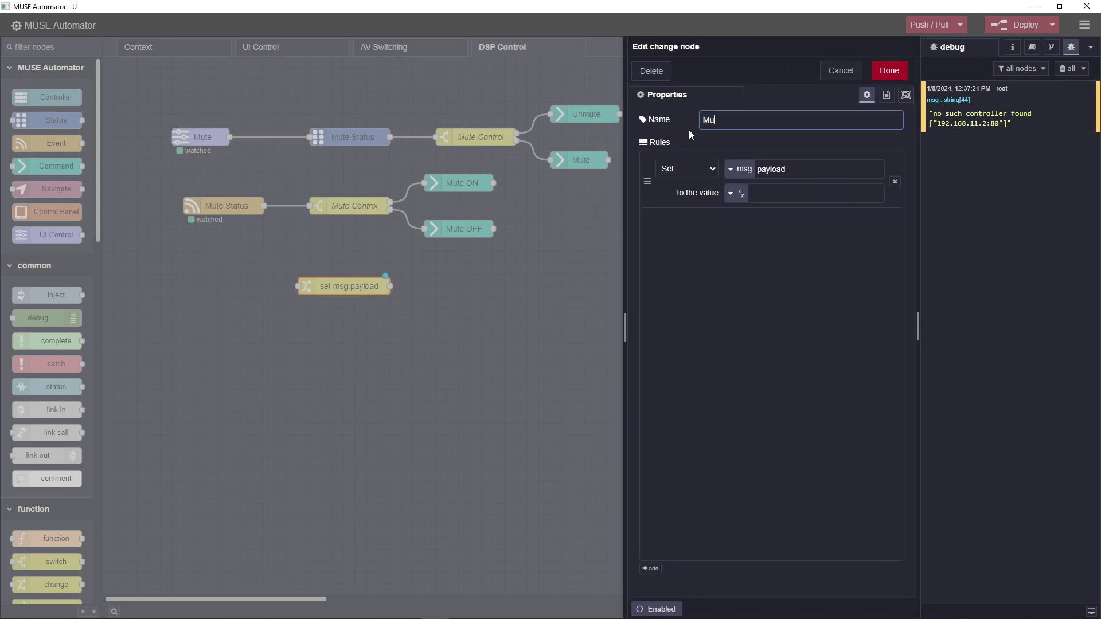
text(Mute Control)
click(654, 569)
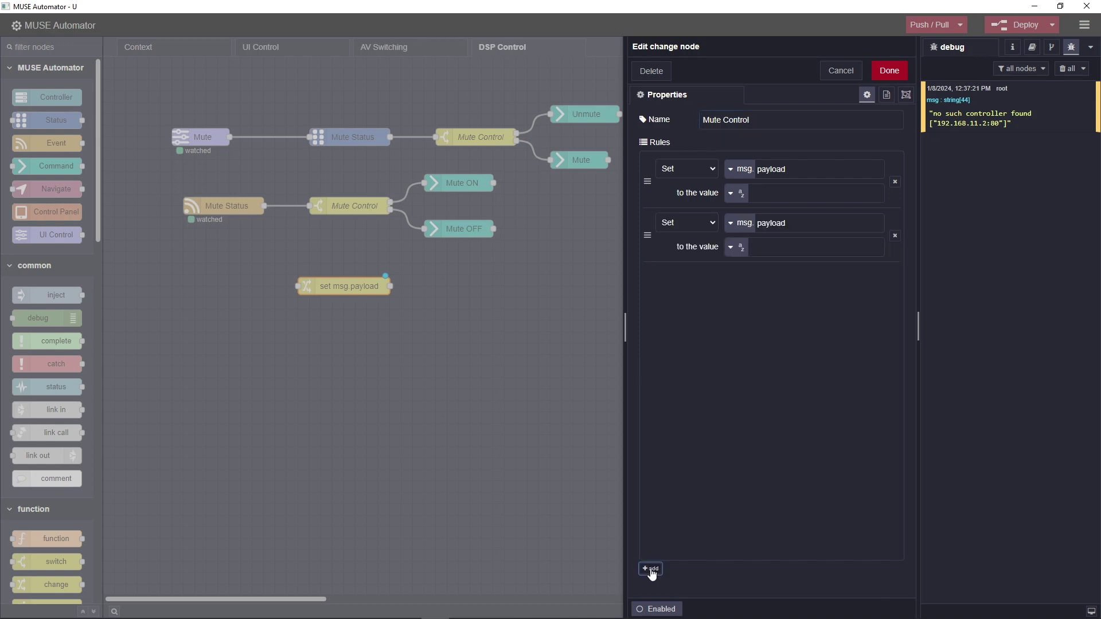
Make the first rule change msg.payload by replacing the string Muted with the boolean true
click(713, 170)
click(686, 195)
click(764, 193)
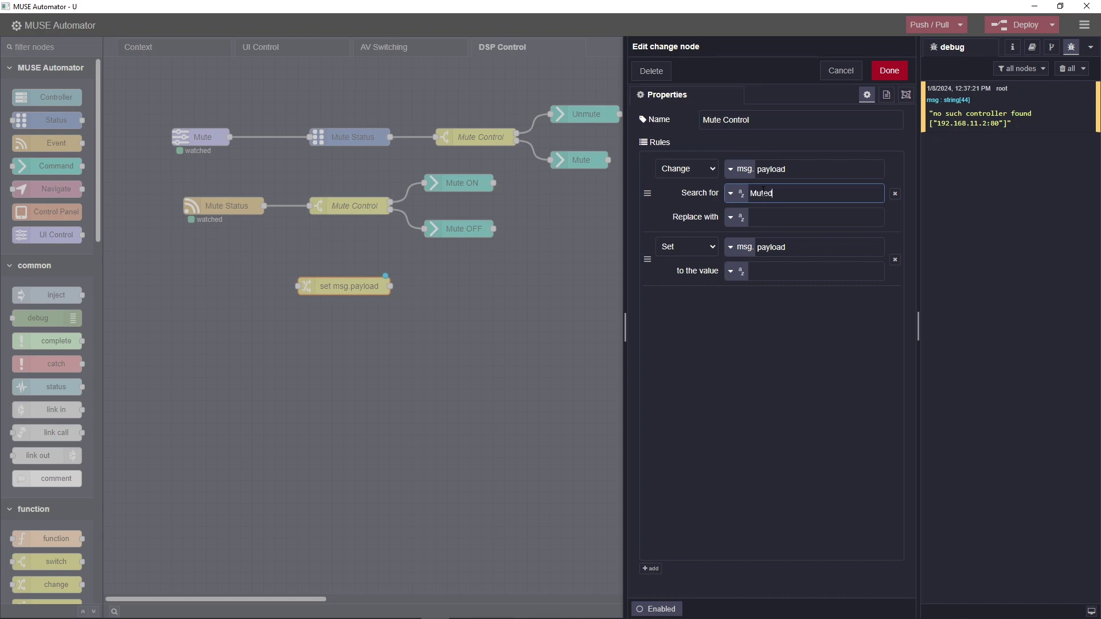
click(736, 217)
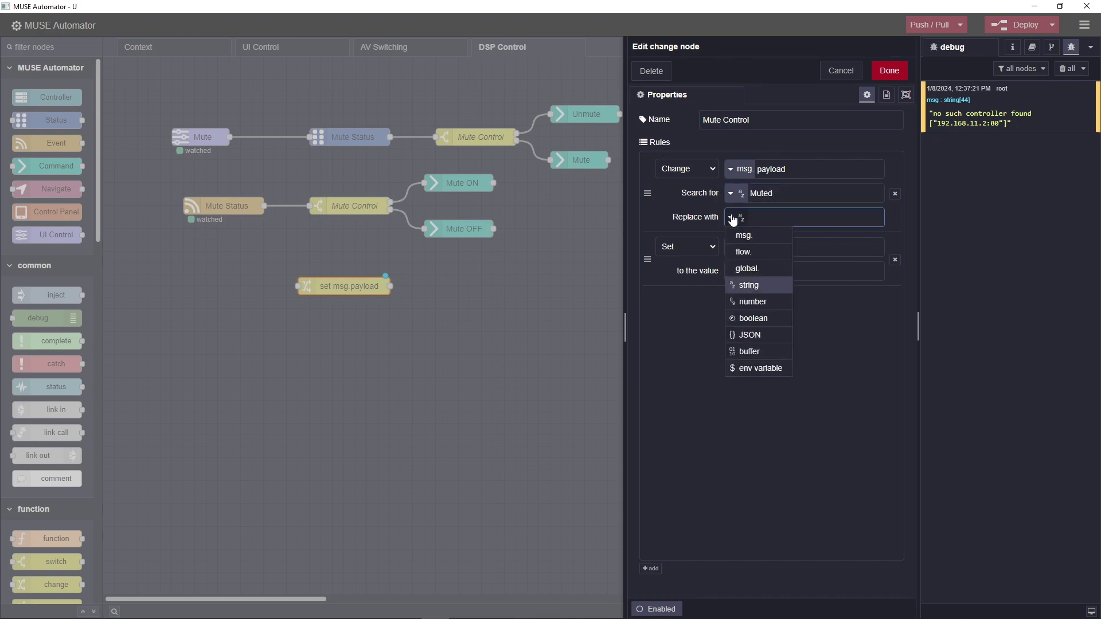
click(744, 319)
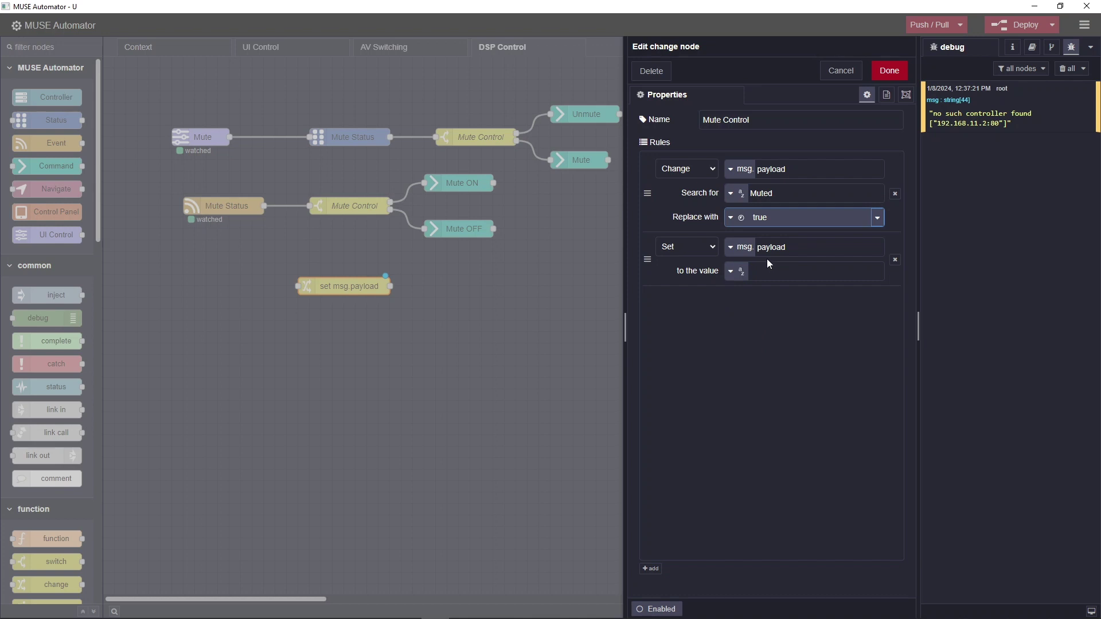
Make the second rule change msg.payload by replacing the string Unmuted with the boolean false, and save the node
click(697, 252)
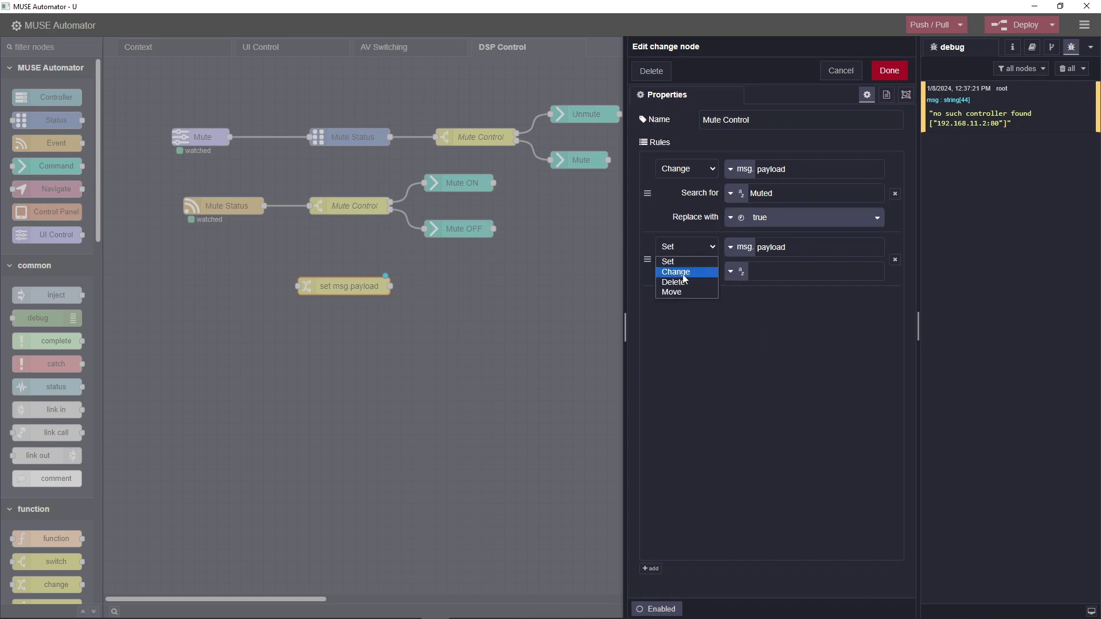
click(683, 279)
click(765, 271)
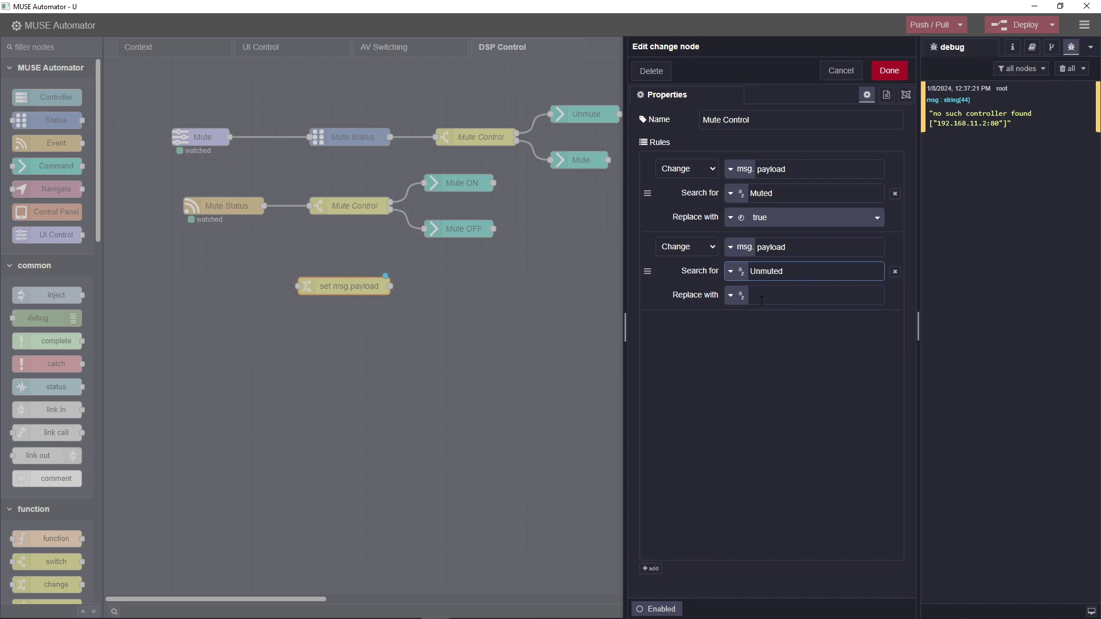
text(Unmuted)
click(732, 295)
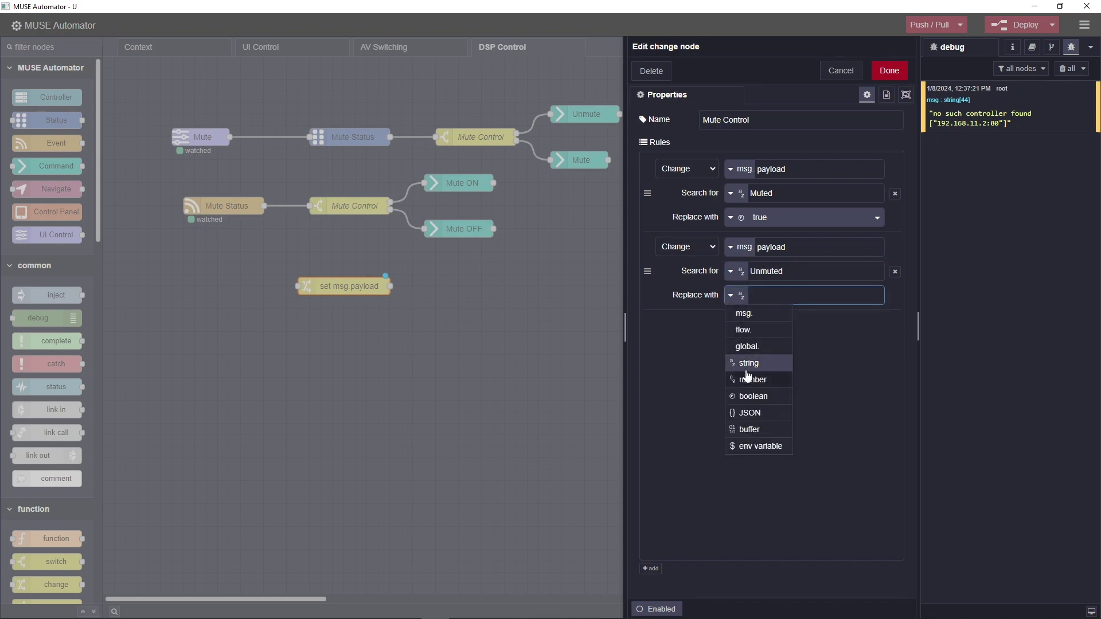
click(753, 396)
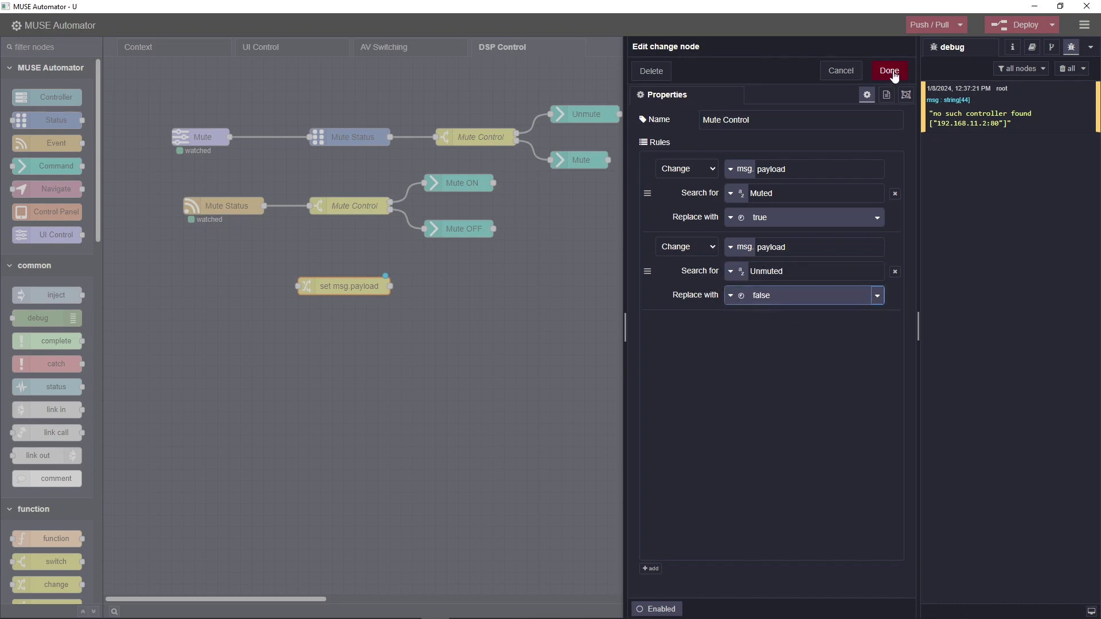
click(889, 70)
Add a Command node beside the new Mute Control, name it Mute Feedback, and assign it to device AMX-10001
drag(56, 166, 453, 285)
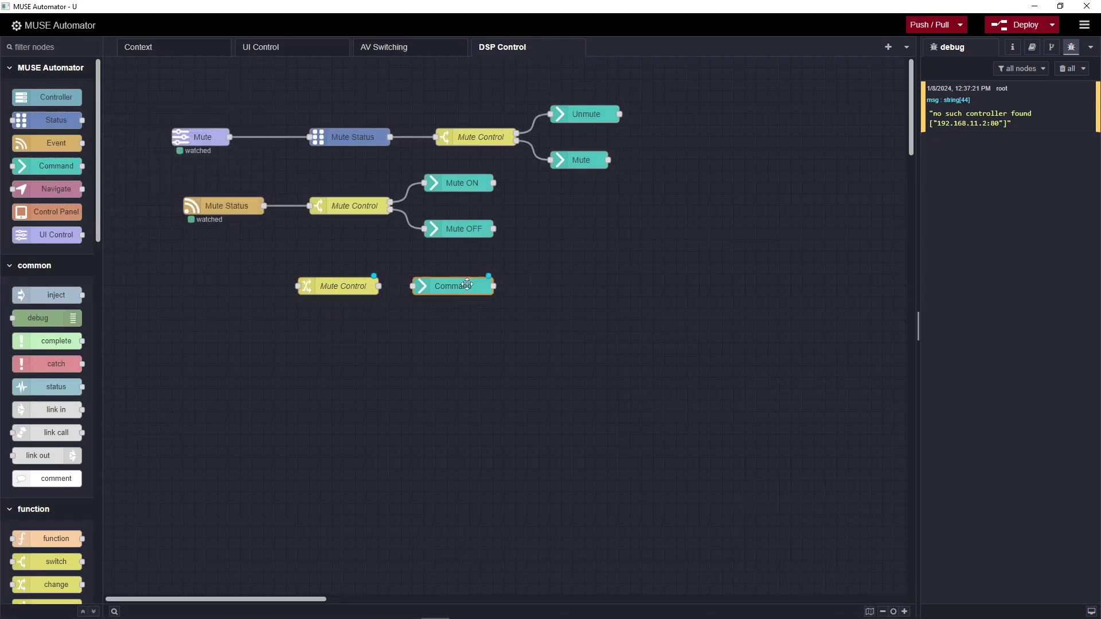
double_click(459, 286)
key(ctrl+a)
text(Mute Fe)
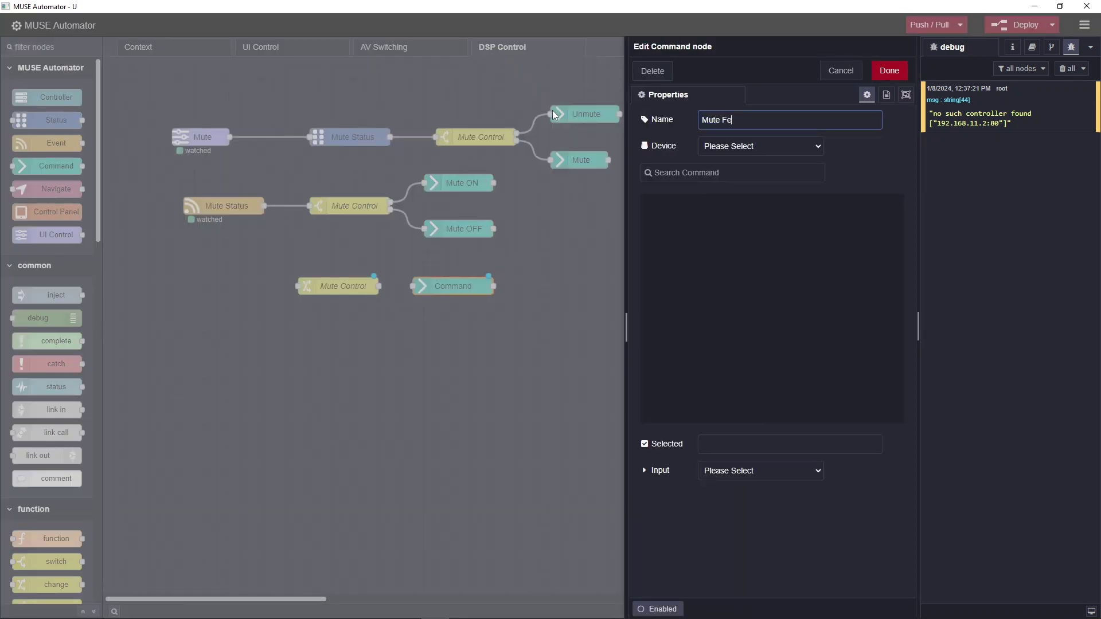
text(edback)
click(722, 147)
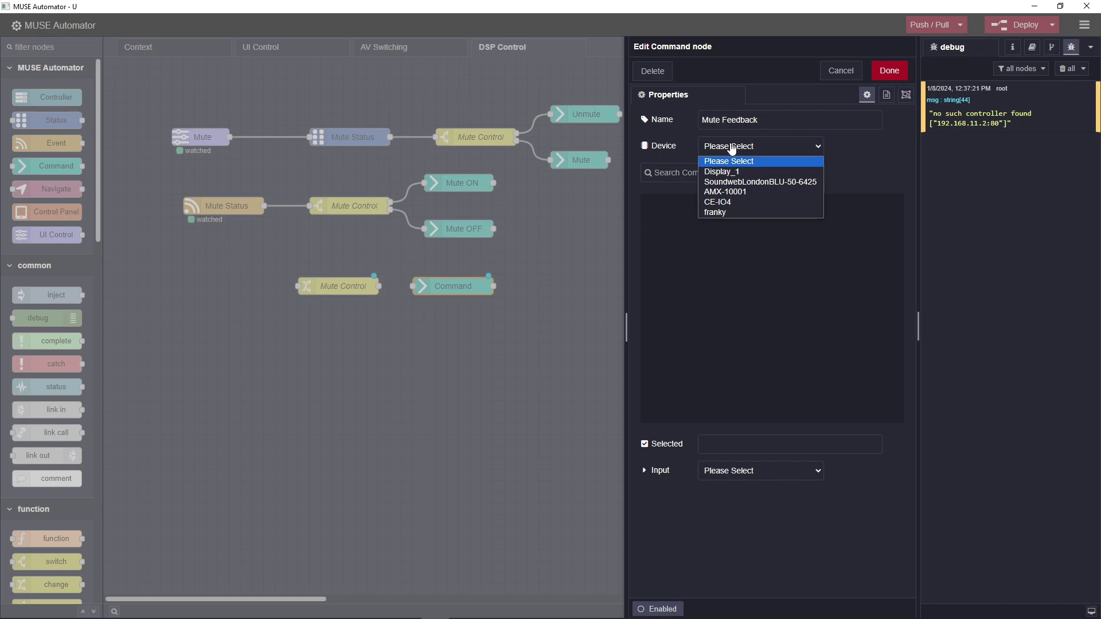
click(725, 195)
Target port 1 channel 26 in the Mute Feedback command, use the message payload as input, and save it
click(661, 201)
click(674, 212)
click(686, 256)
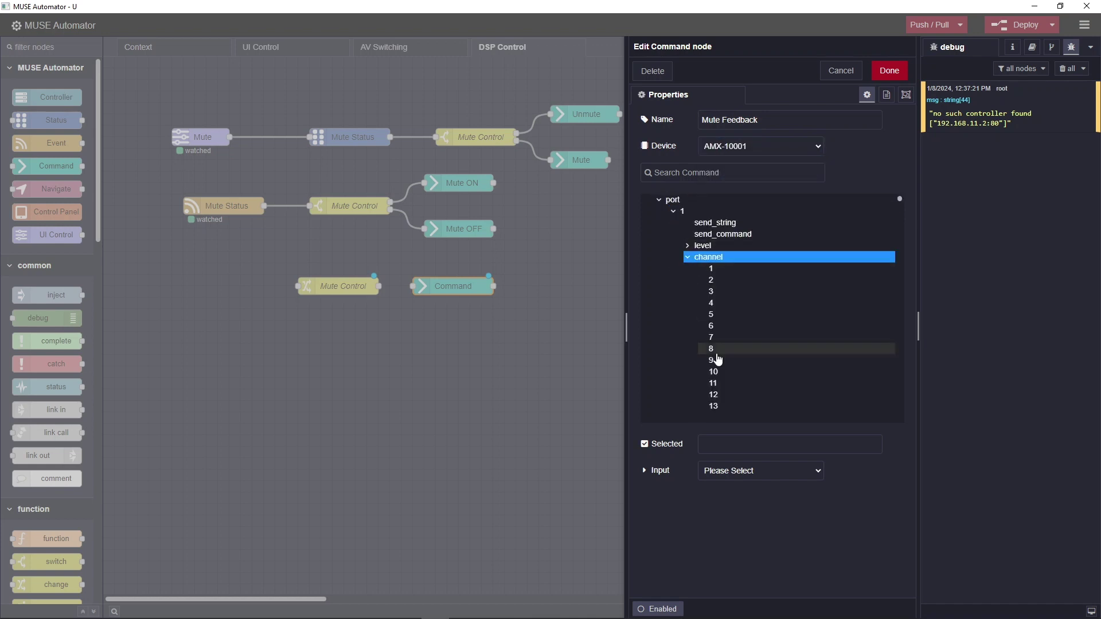
scroll(716, 367, down, 2)
scroll(724, 367, down, 3)
click(720, 326)
click(739, 473)
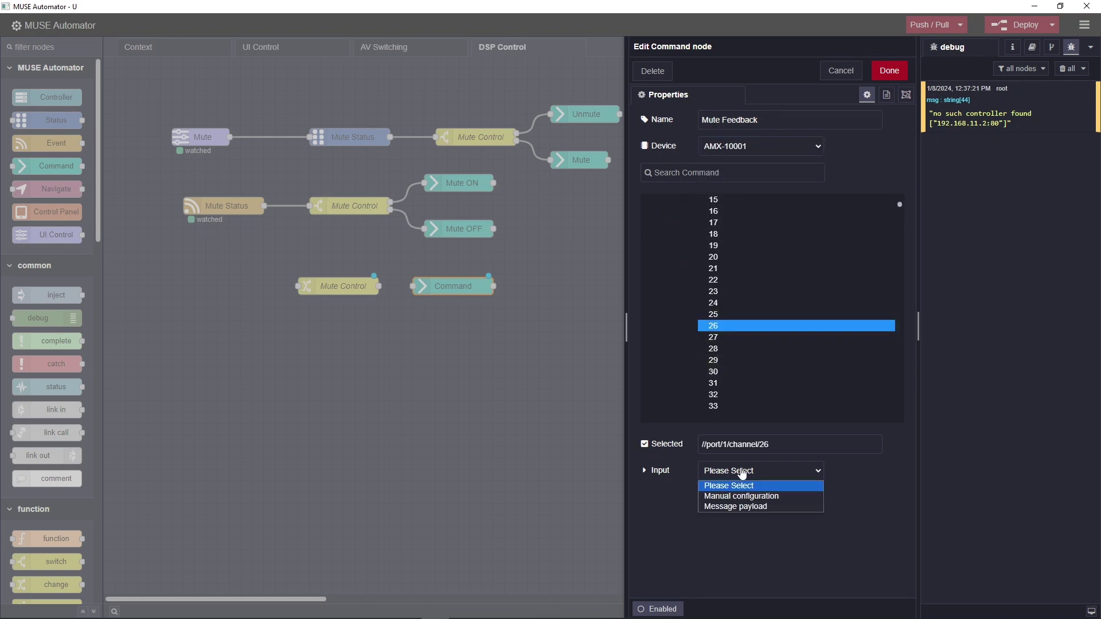
click(737, 507)
click(889, 70)
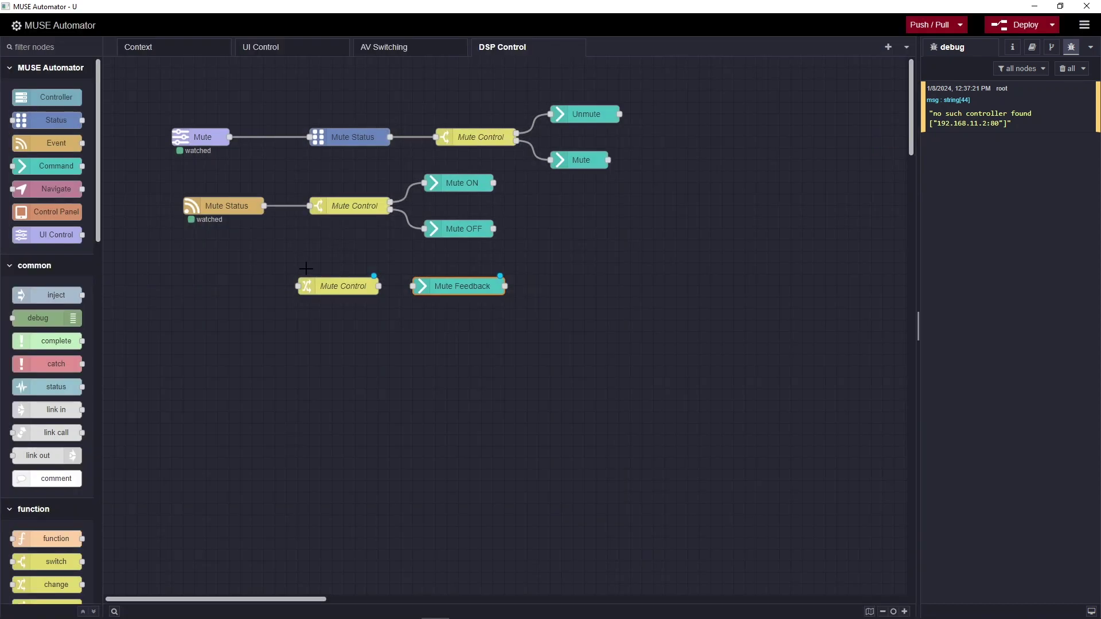
Wire the Mute Status event through the Mute Control change node to Mute Feedback, and deploy the flow
drag(264, 205, 297, 286)
drag(379, 286, 413, 286)
click(1019, 24)
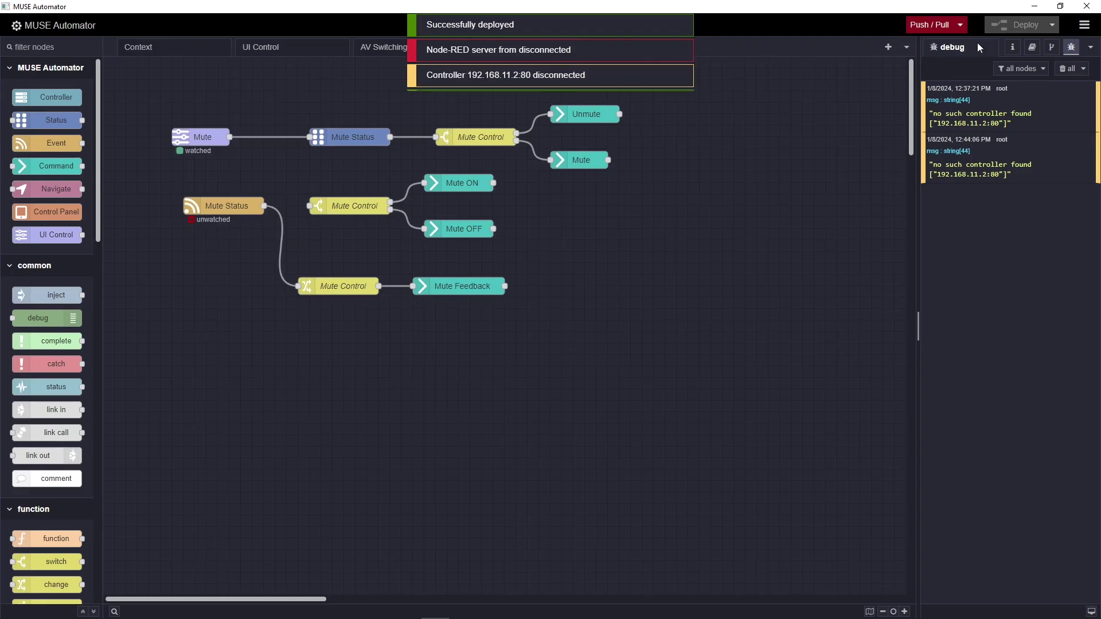
Test the touch panel's mute button in VNC Viewer against the DSP gain control, and return to MUSE Automator
key(alt+Tab)
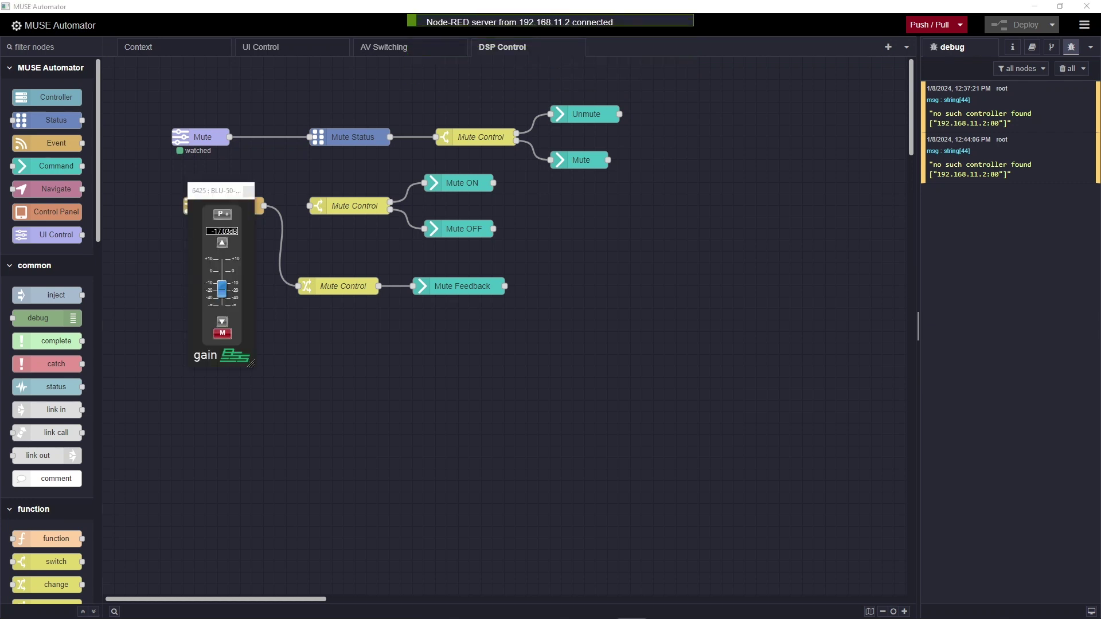
click(604, 618)
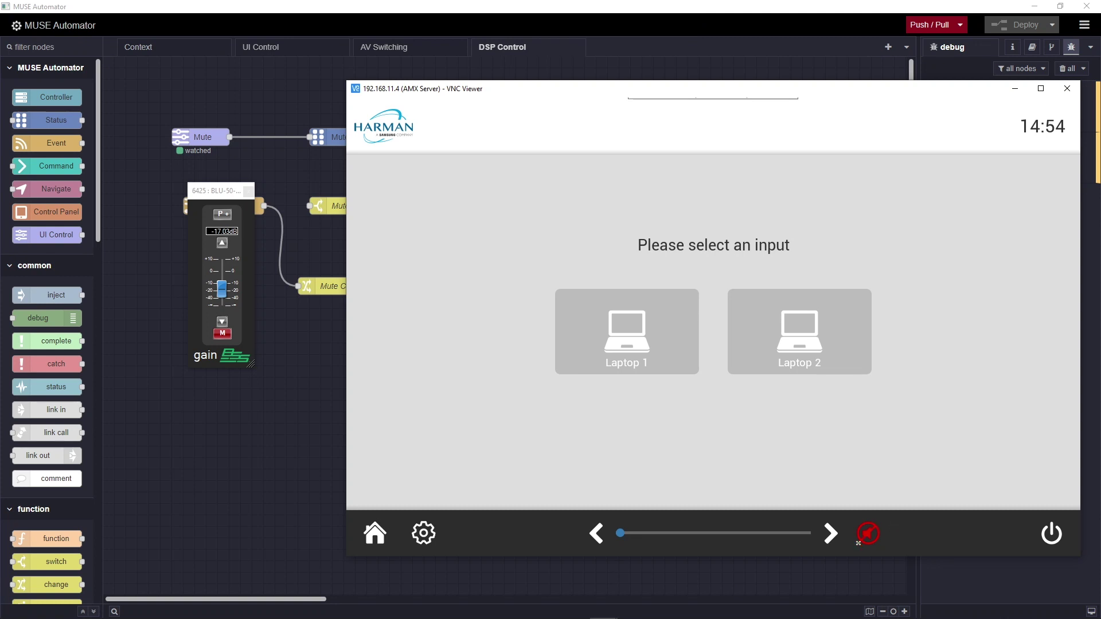
click(866, 538)
click(189, 191)
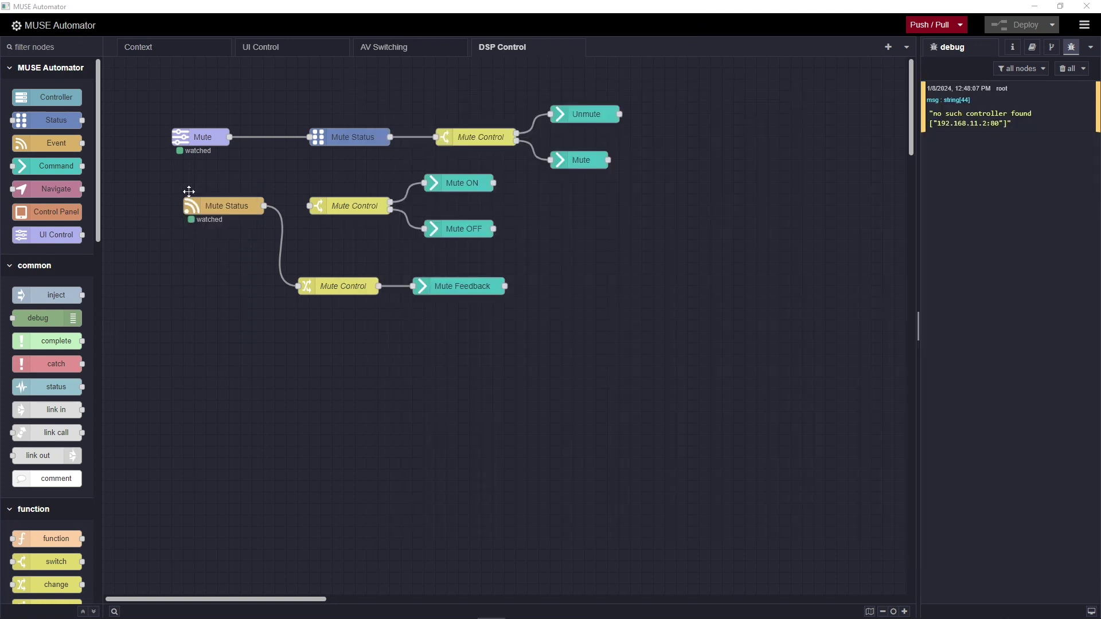
Replace the unwired Mute Control switch, Mute ON and Mute OFF nodes with a debug node wired to the Mute Status event, and deploy
drag(301, 164, 510, 246)
key(Delete)
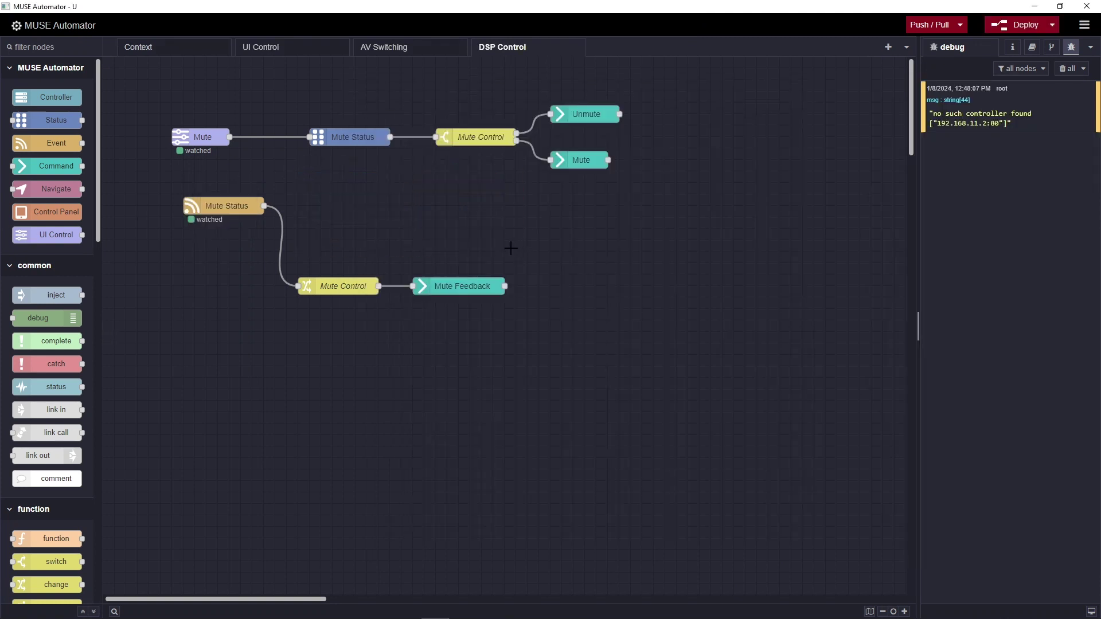
drag(40, 318, 337, 206)
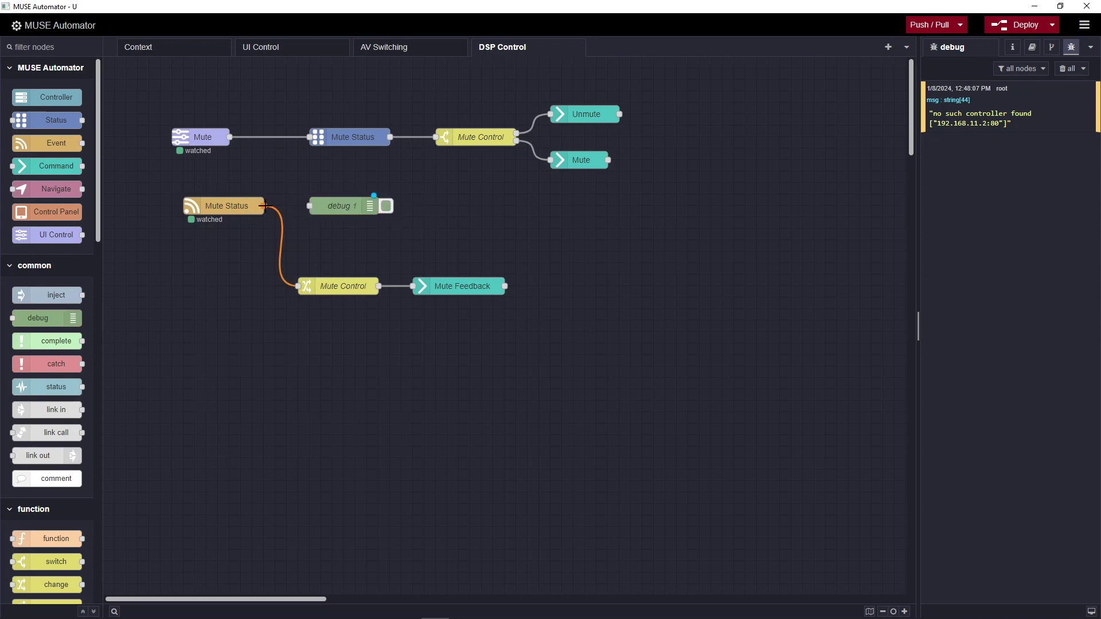
drag(263, 206, 310, 206)
click(1016, 24)
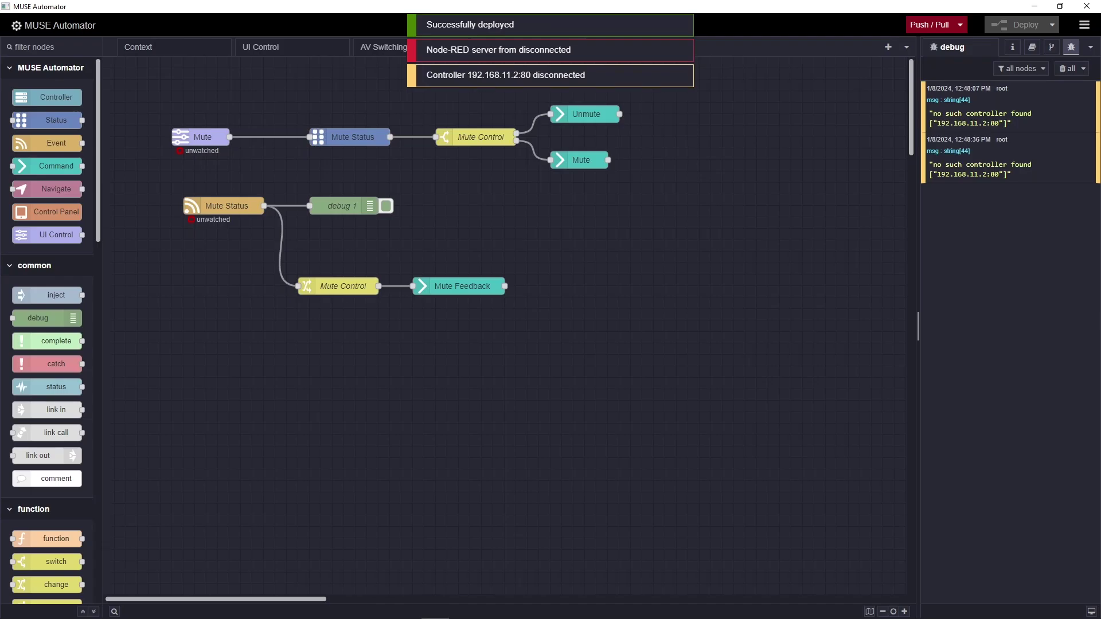
Toggle mute repeatedly on the VNC Viewer touch panel and examine the Mute Status debug messages in MUSE Automator
key(alt+Tab)
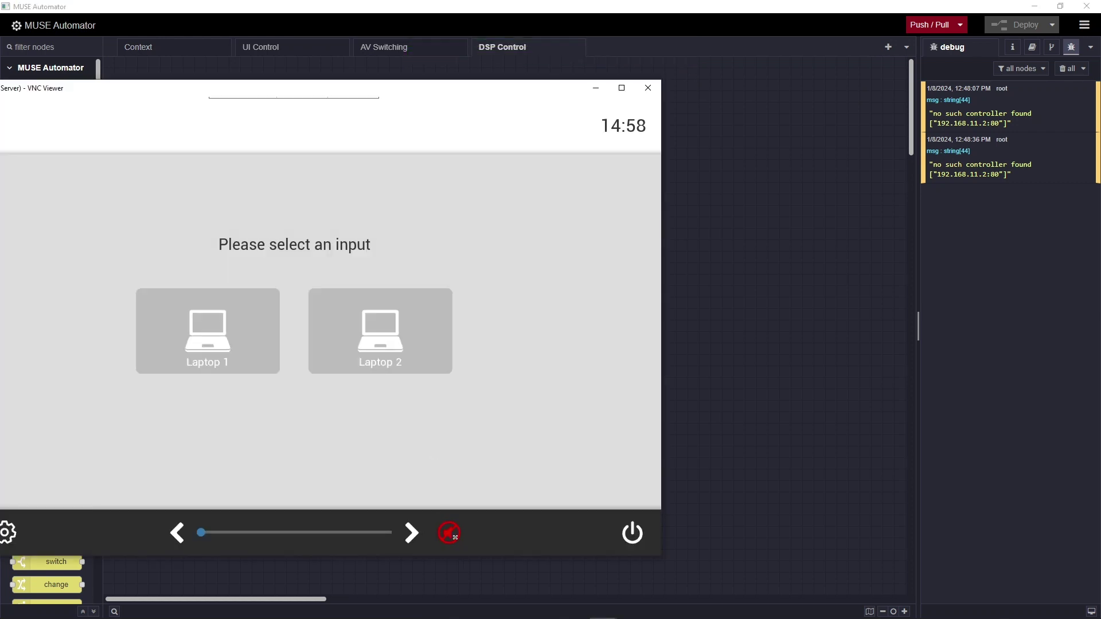
click(453, 538)
click(452, 538)
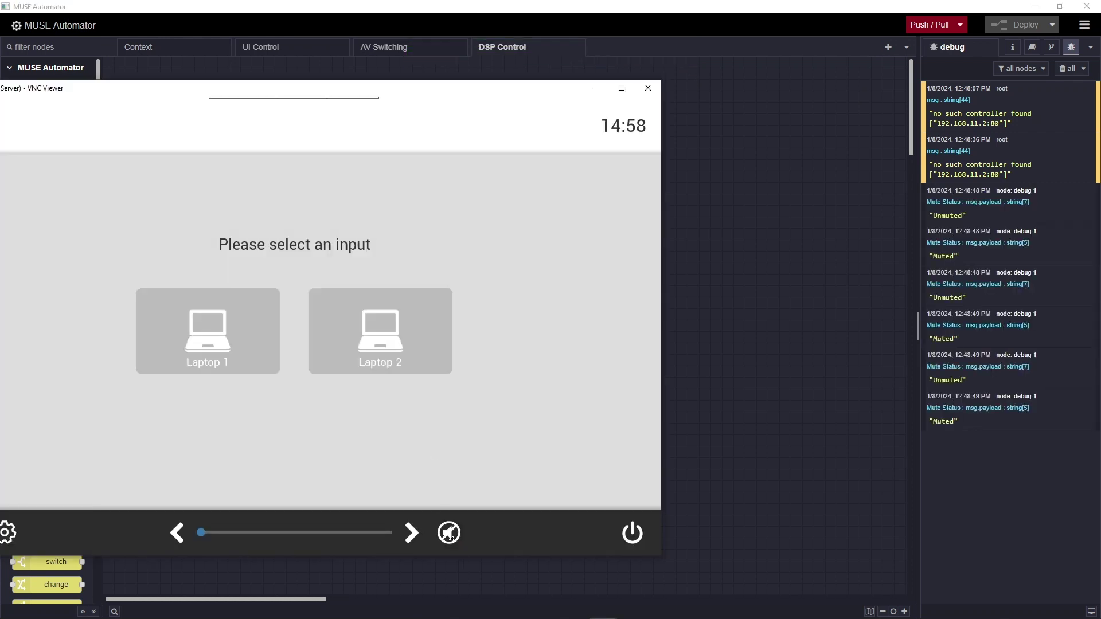
click(451, 538)
click(451, 537)
click(451, 538)
click(450, 538)
click(450, 538)
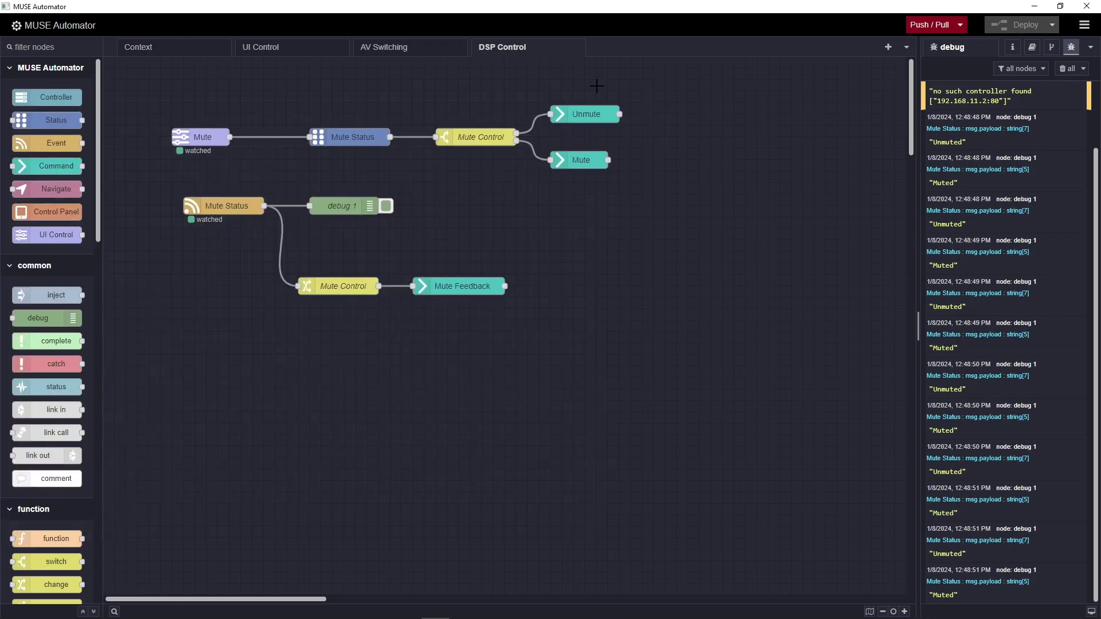
click(596, 88)
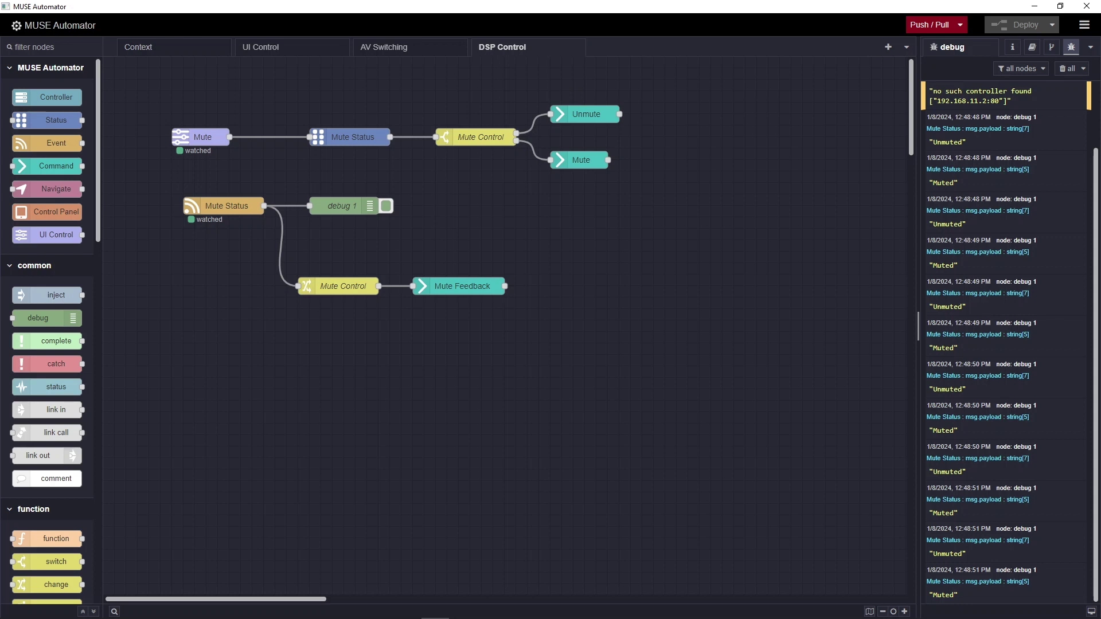
Shift the upper Mute Control, Unmute and Mute nodes right and insert a delay node on the wire between Mute Status and Mute Control
drag(56, 496, 470, 207)
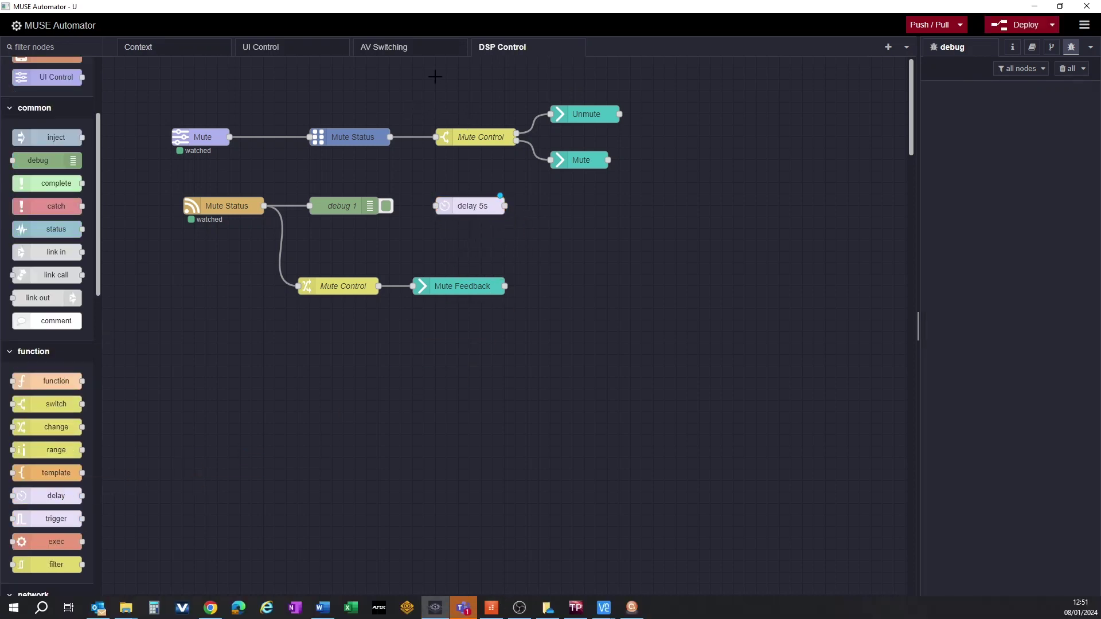
drag(435, 76, 717, 198)
drag(609, 112, 769, 112)
click(471, 209)
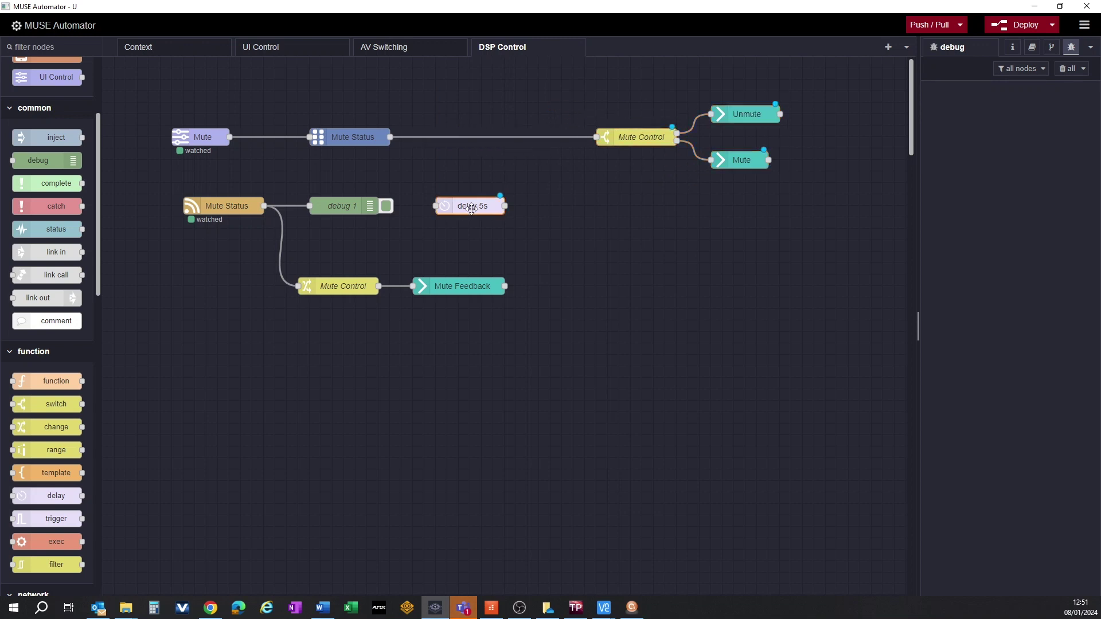
drag(471, 209, 494, 137)
Set the delay node to delay each message by a fixed 10 milliseconds, save it, and deploy the flow
double_click(494, 137)
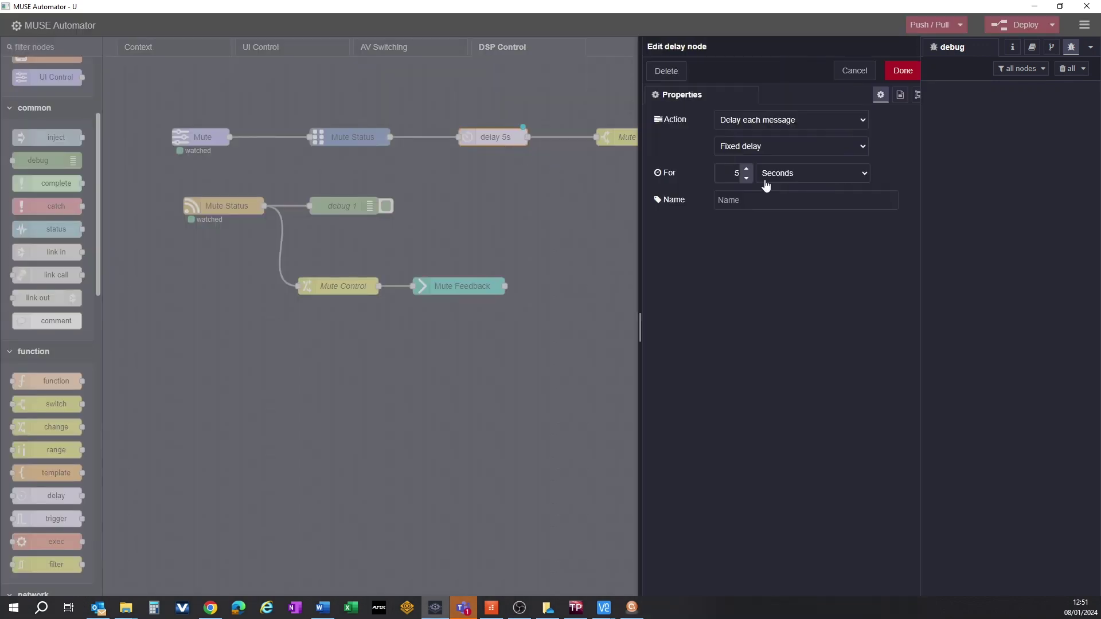
click(763, 119)
click(766, 120)
click(755, 147)
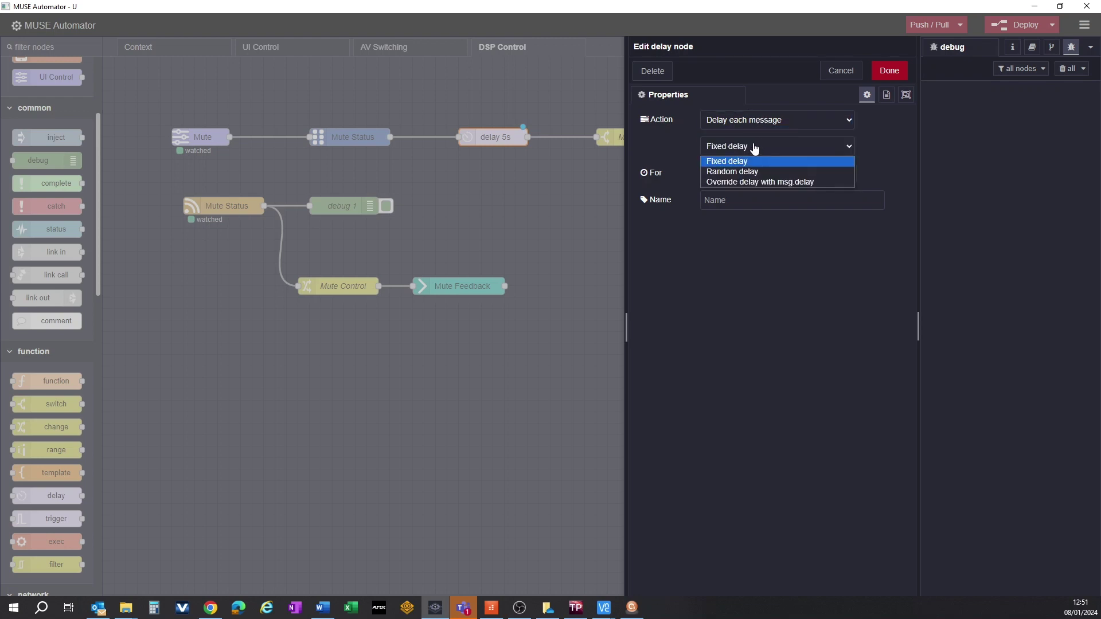
click(739, 161)
double_click(719, 173)
text(10)
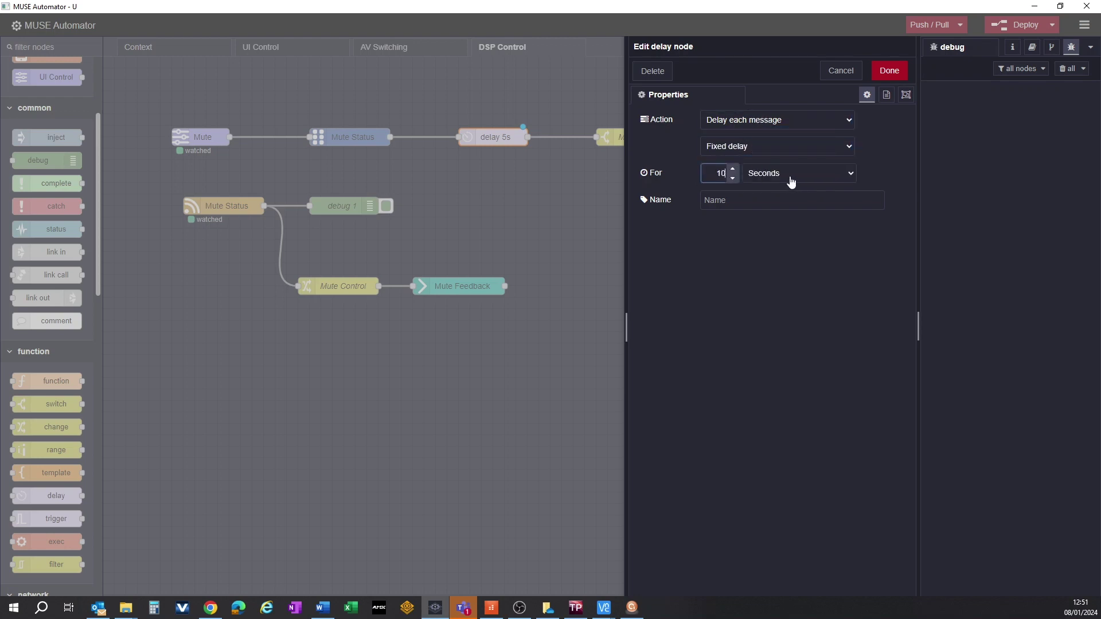
click(791, 173)
click(772, 185)
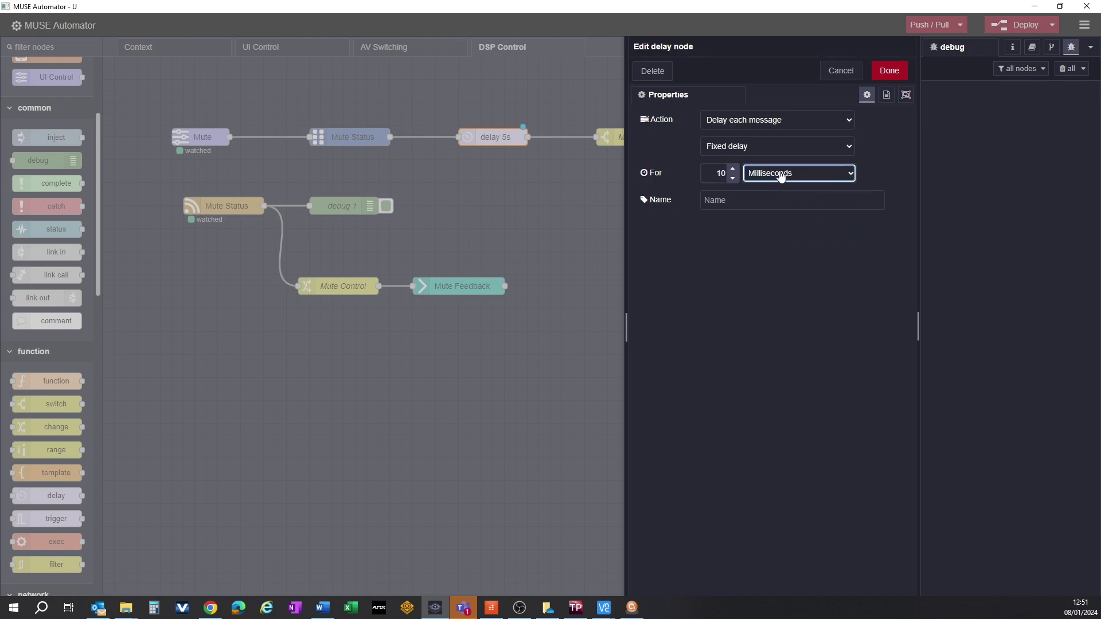
click(889, 70)
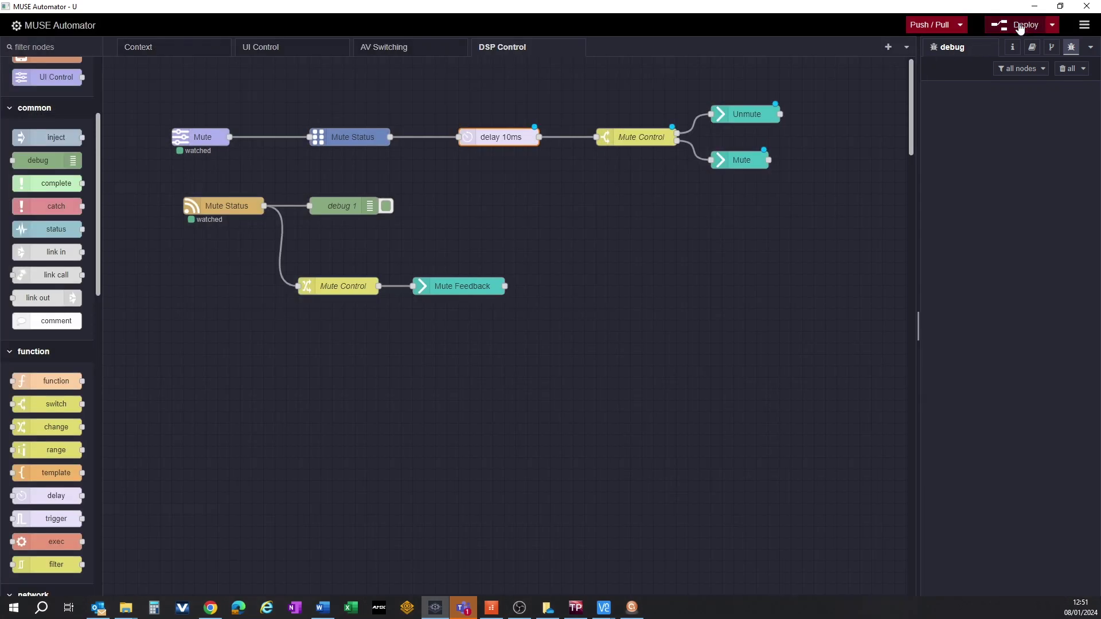
click(1019, 26)
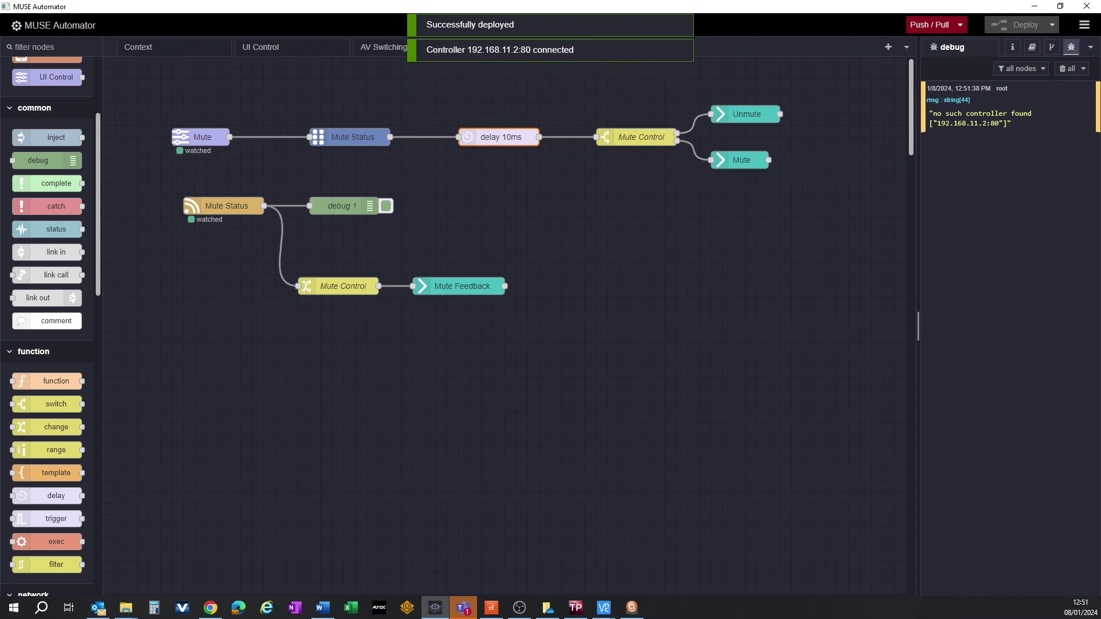